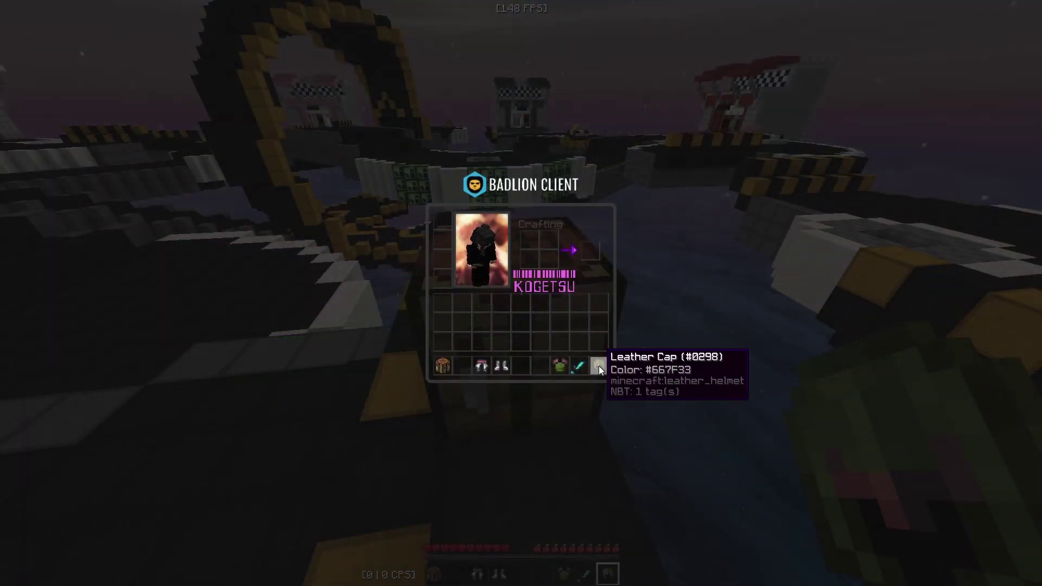
Step: Equip the armour and hold the diamond sword in hotbar slot 1
shift+click(598, 366)
shift+click(474, 365)
key(1)
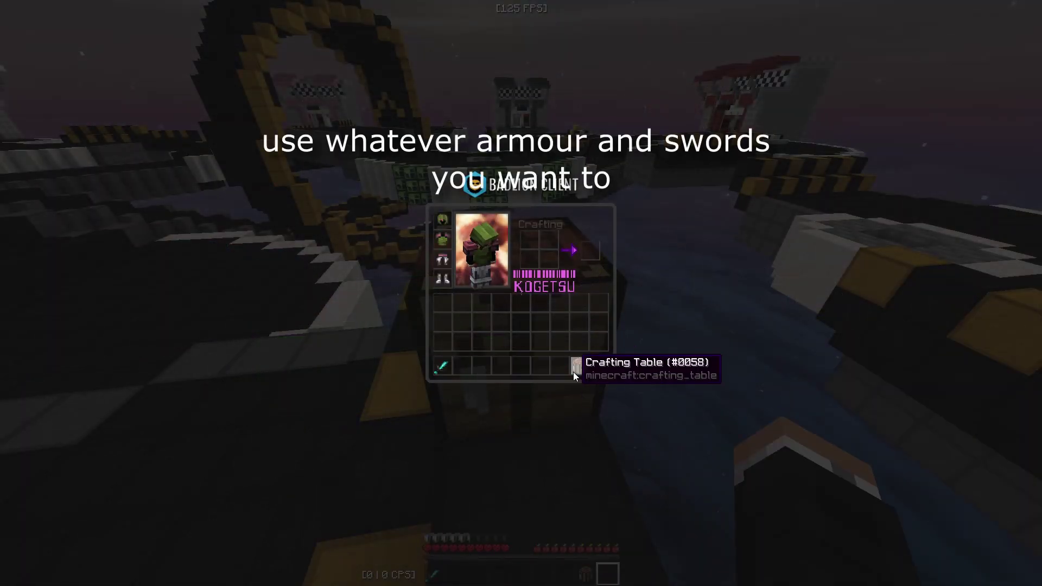
key(e)
key(1)
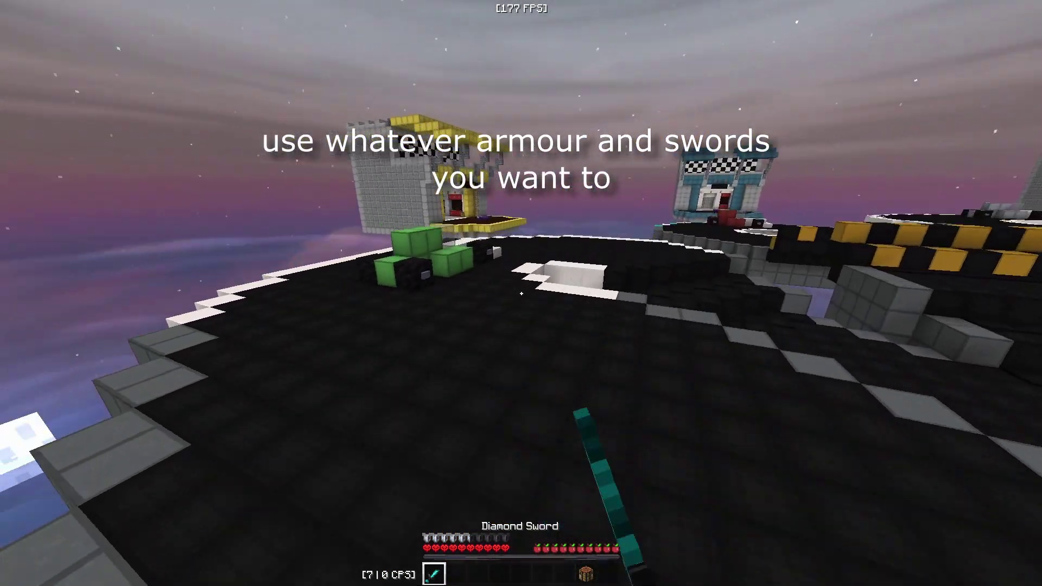
Step: Swing the diamond sword repeatedly while running toward the sun
click(521, 293)
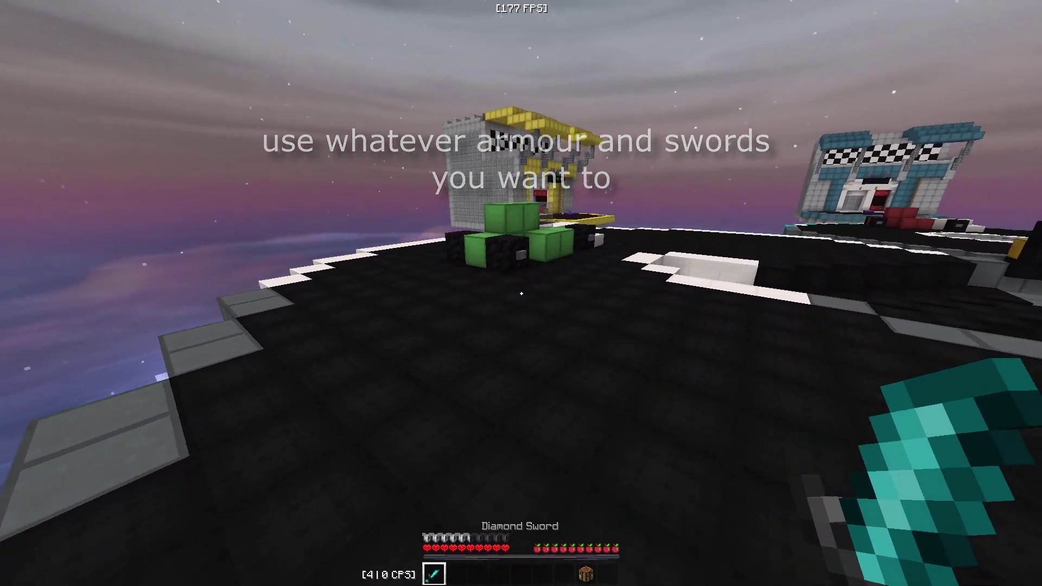
click(521, 293)
click(521, 293)
click(521, 293)
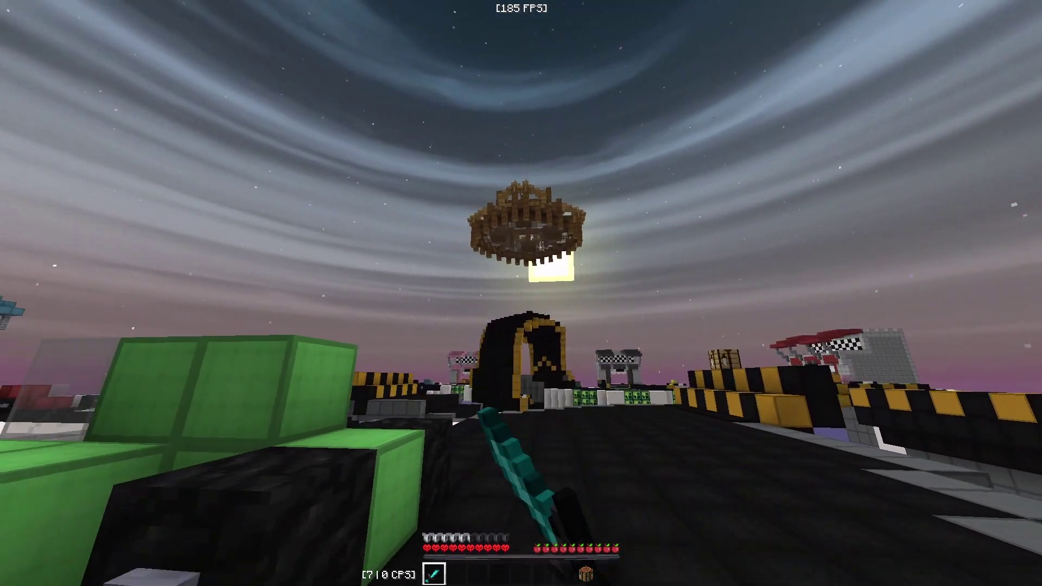
click(521, 293)
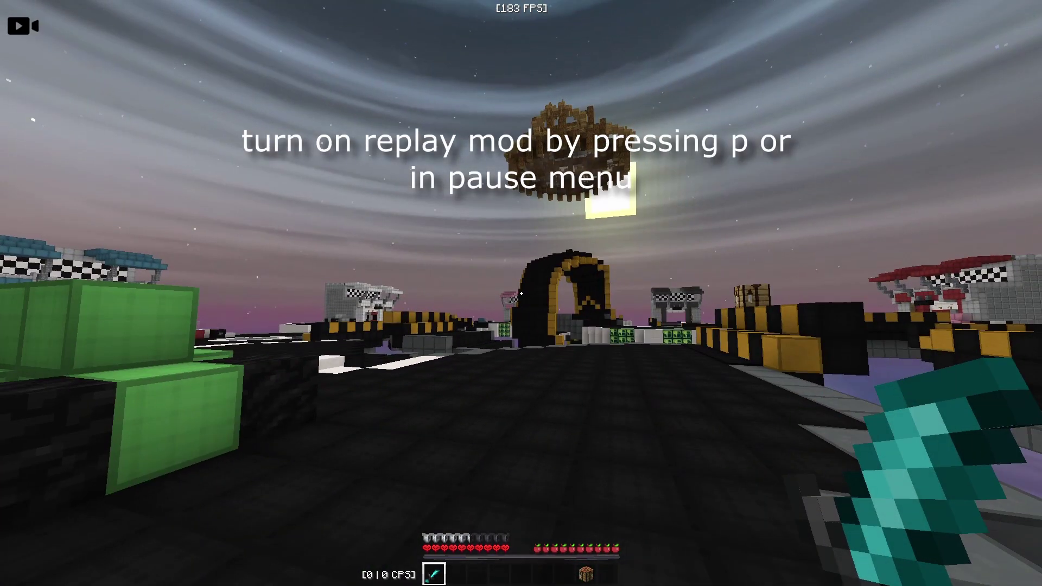
click(521, 293)
click(521, 293)
key(Escape)
key(Escape)
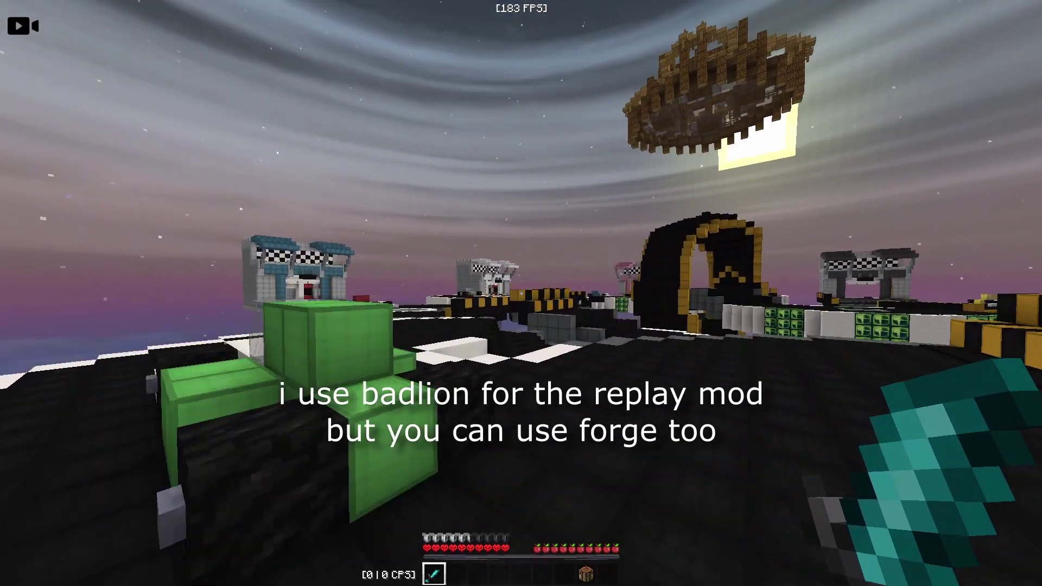
click(520, 293)
click(521, 293)
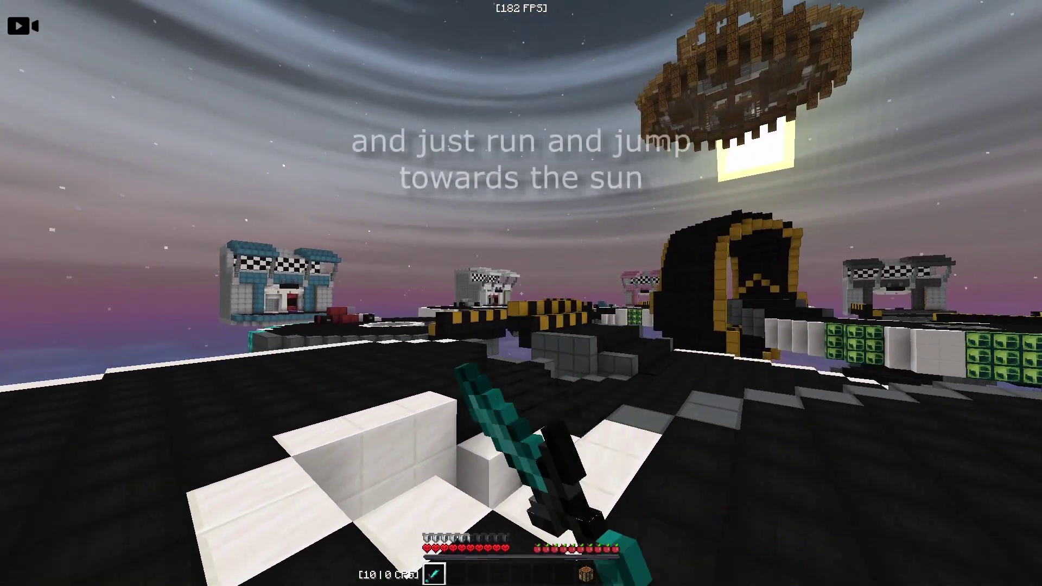
click(520, 293)
click(521, 293)
click(520, 293)
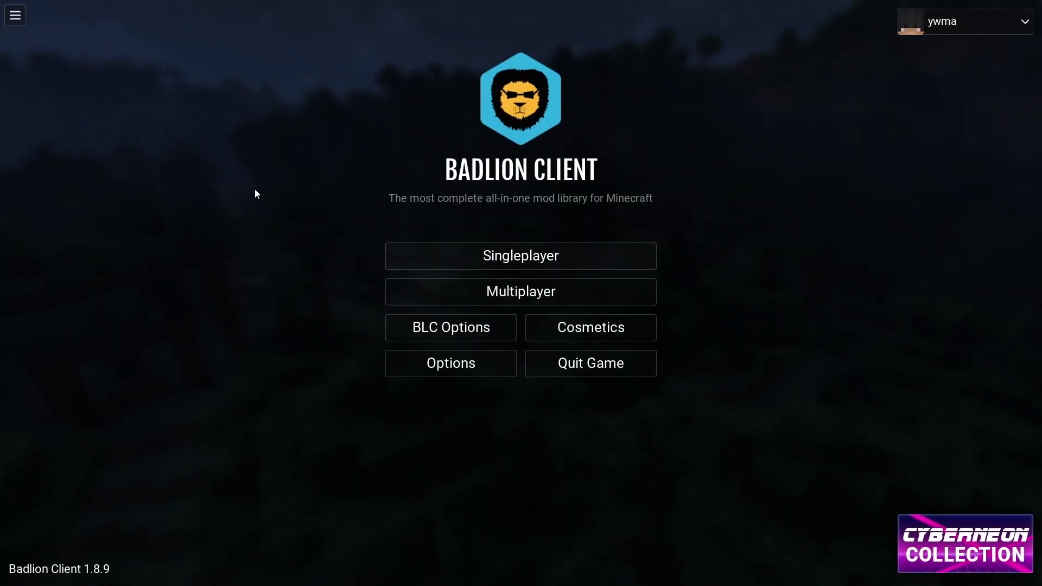
Step: Load the latest saved replay and lower the field of view to 30
click(15, 15)
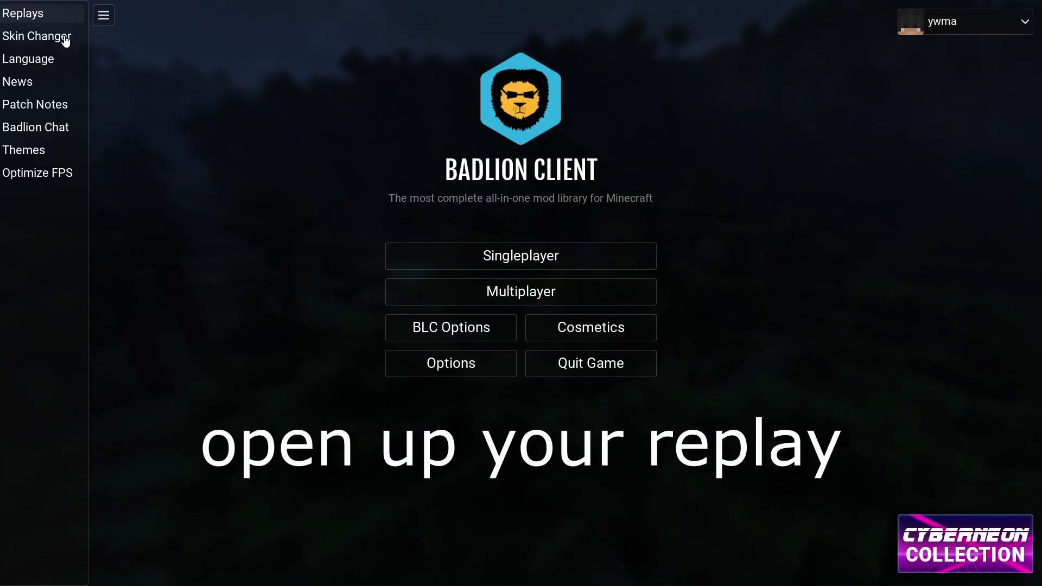
click(69, 15)
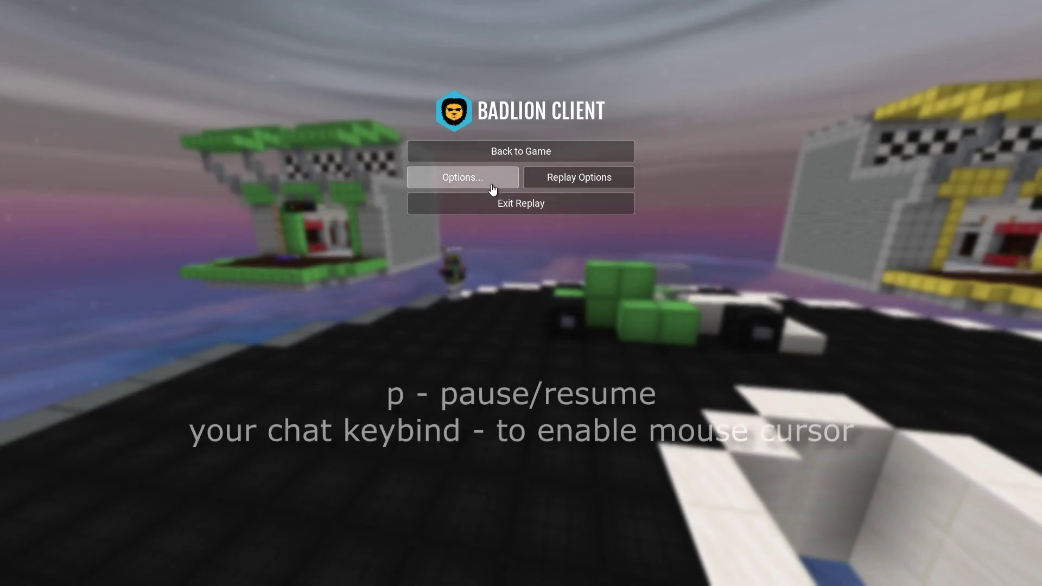
click(482, 182)
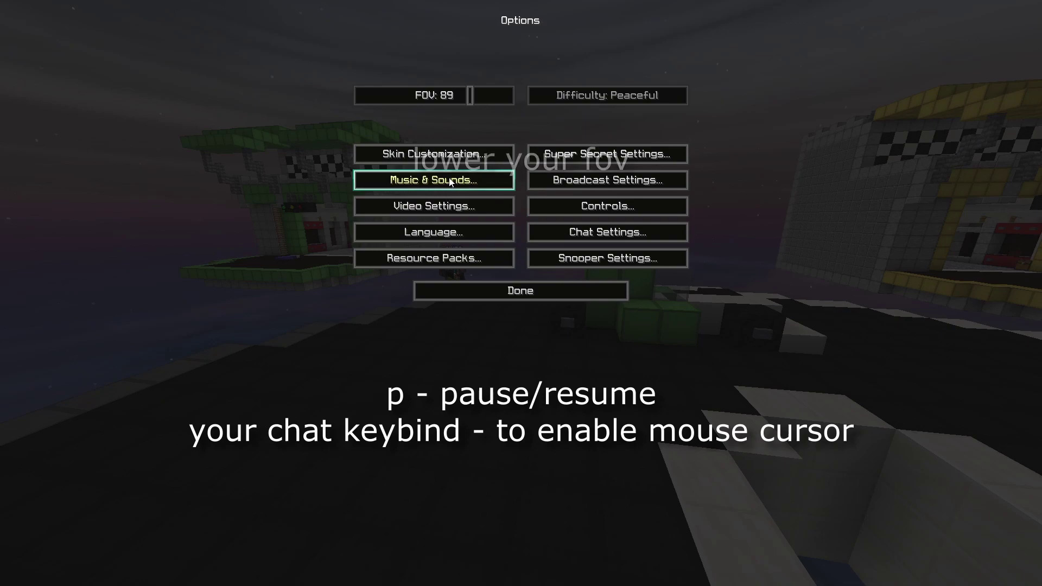
drag(470, 102, 261, 94)
key(Escape)
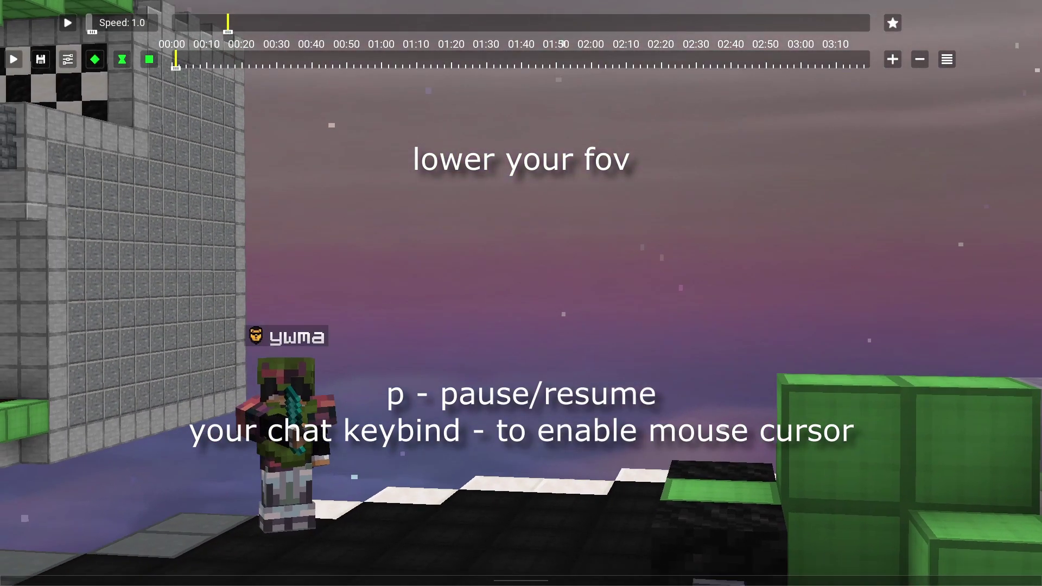
Step: Play the replay and pause on a mid-air pose beside the green blocks
key(p)
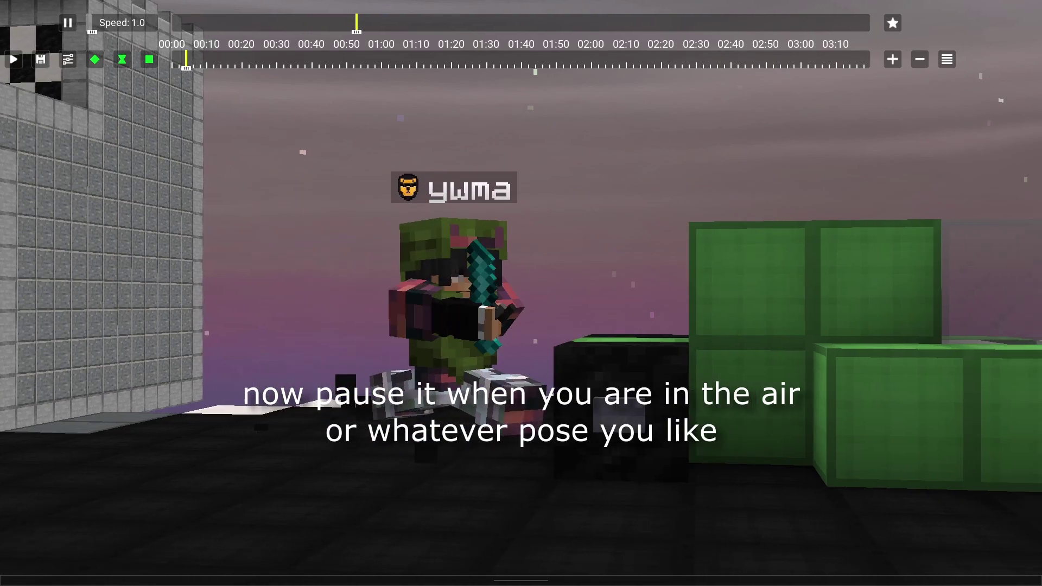
key(p)
key(d)
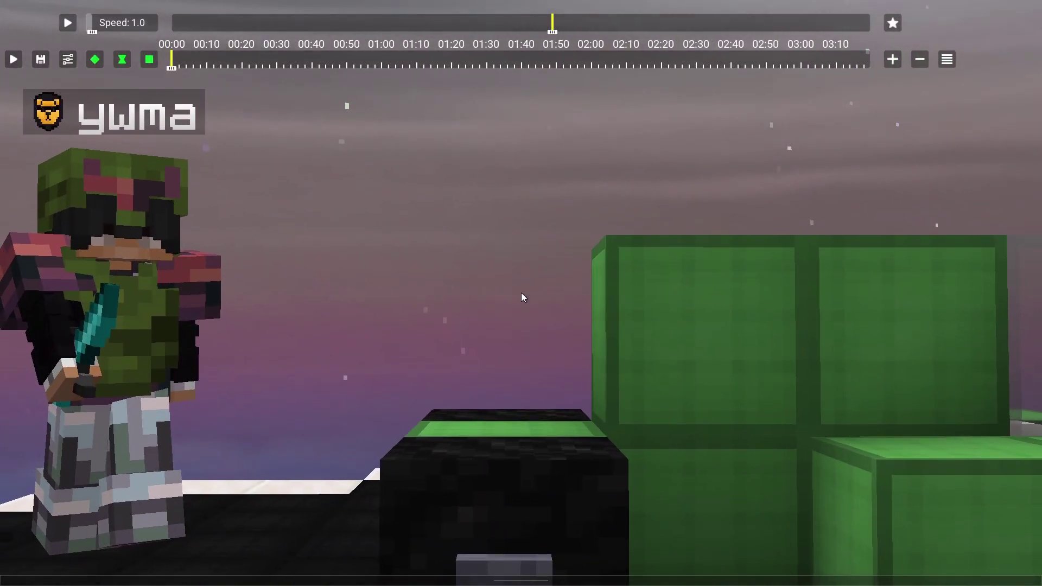
click(557, 28)
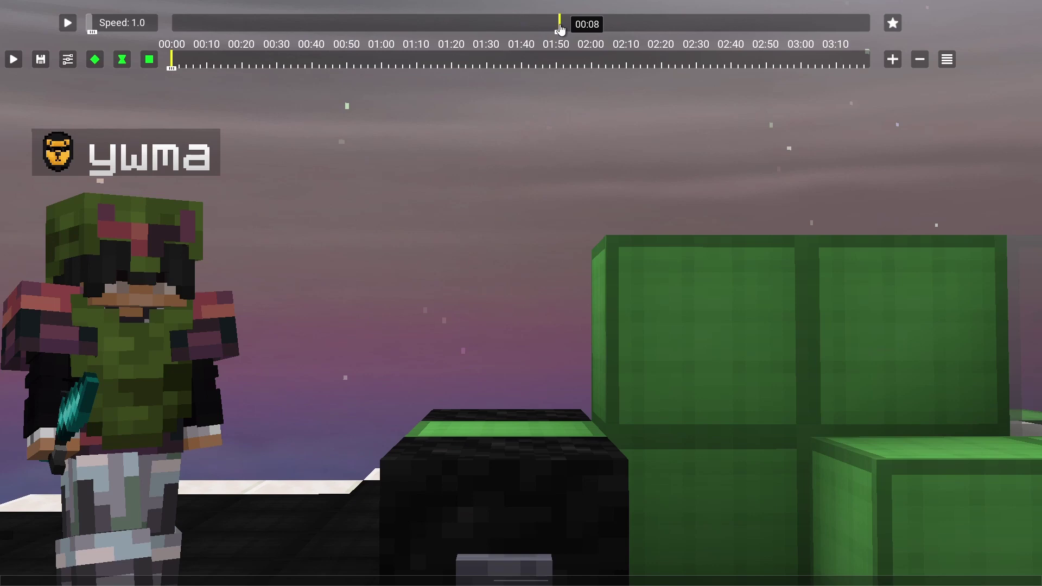
click(561, 27)
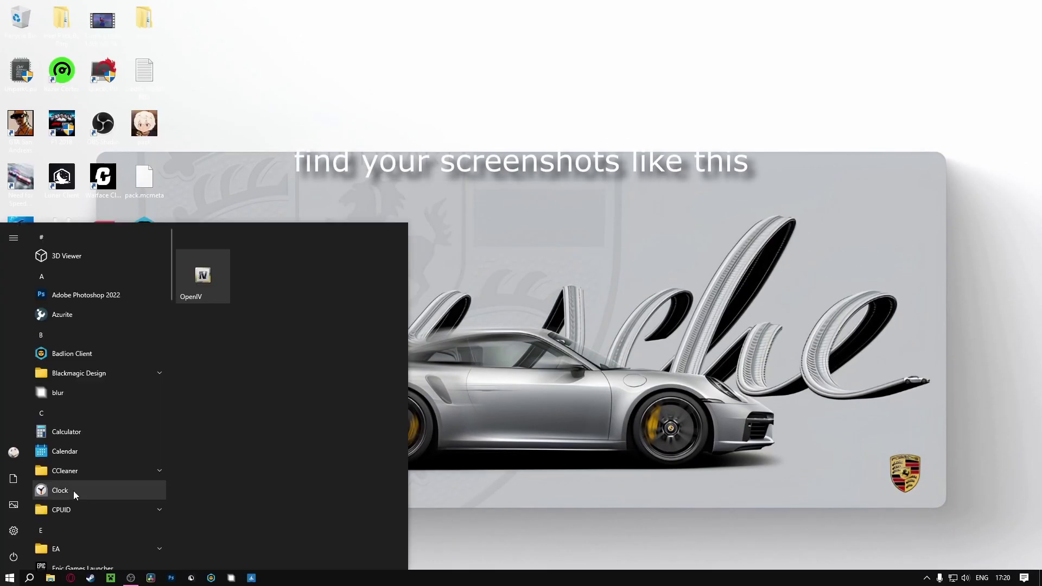
Step: Browse via %appdata% to .minecraft\screenshots and open the newest screenshot
click(50, 578)
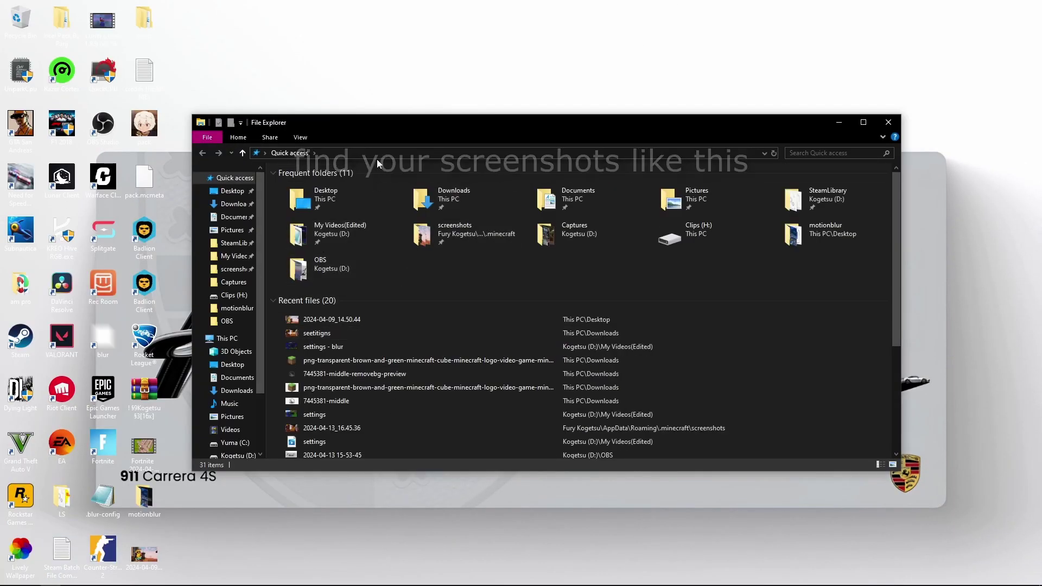
click(389, 154)
text(%)
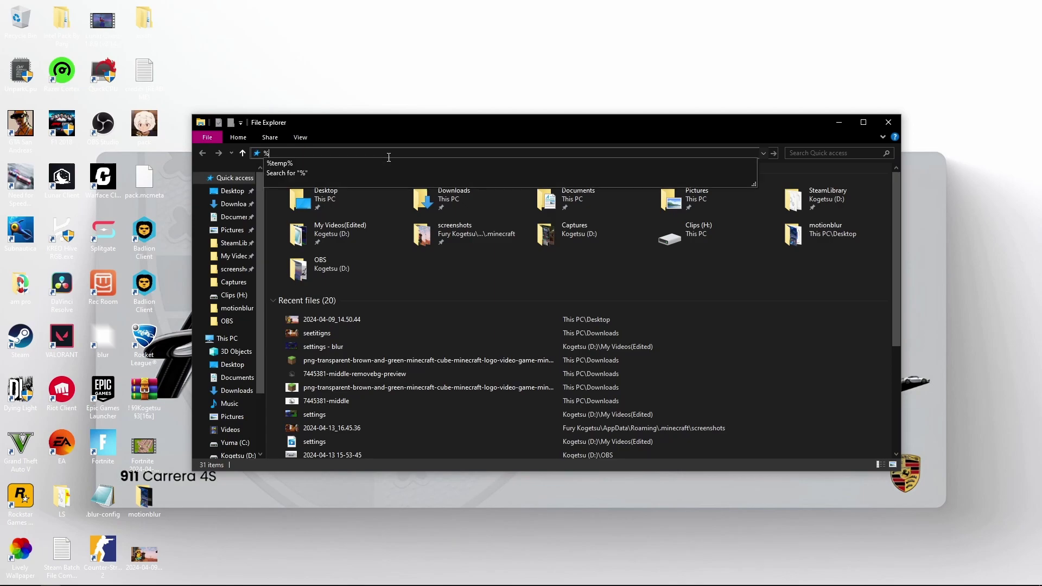
text(appdata%)
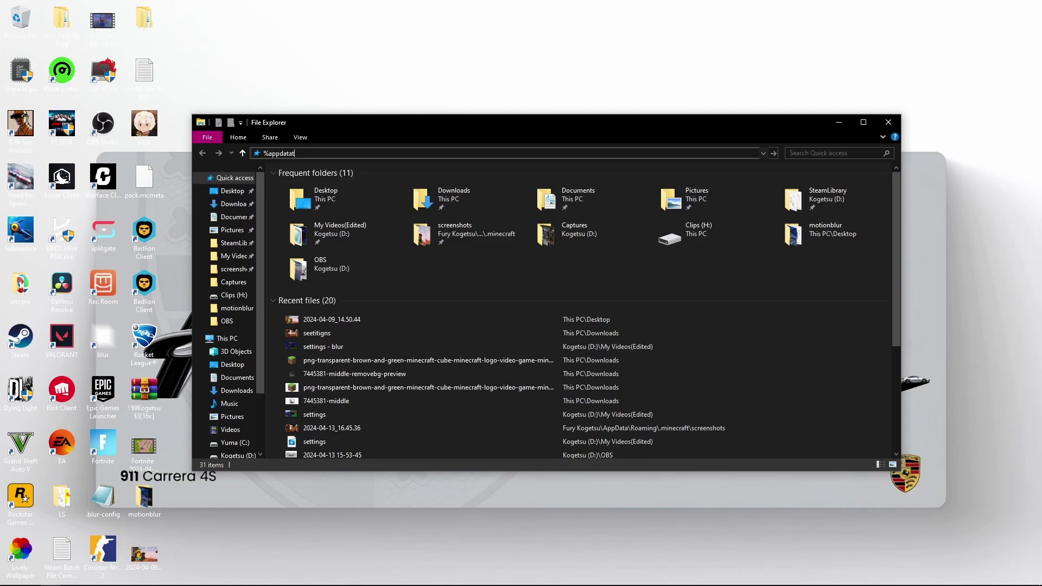
key(Return)
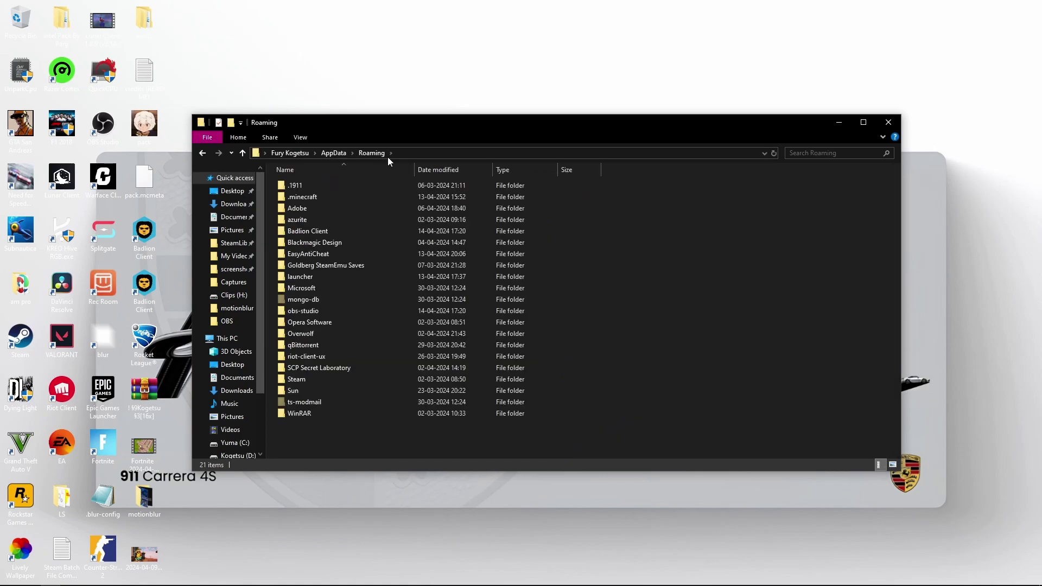
double_click(317, 198)
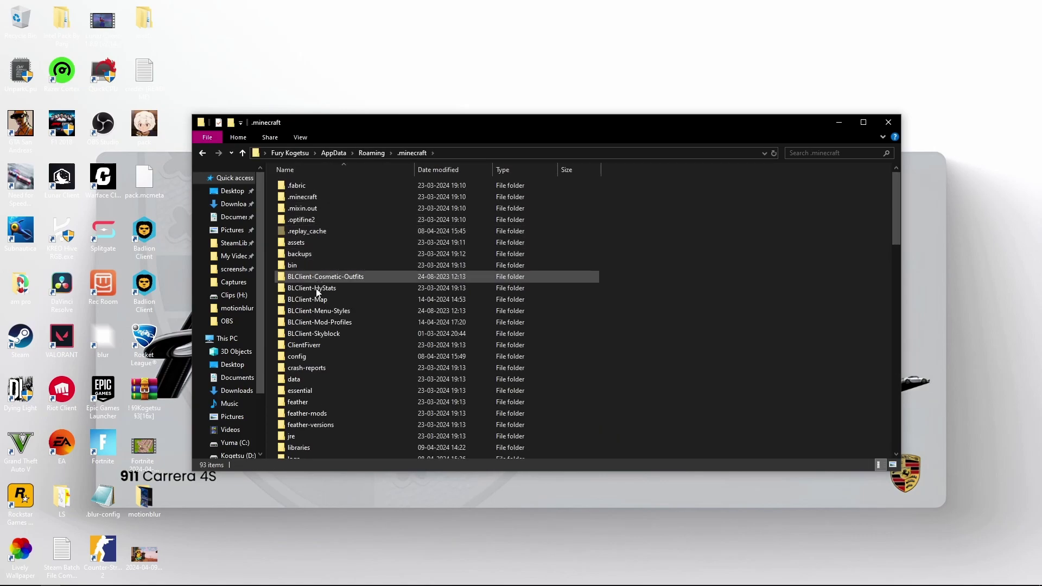
scroll(317, 349, down, 3)
scroll(327, 350, down, 3)
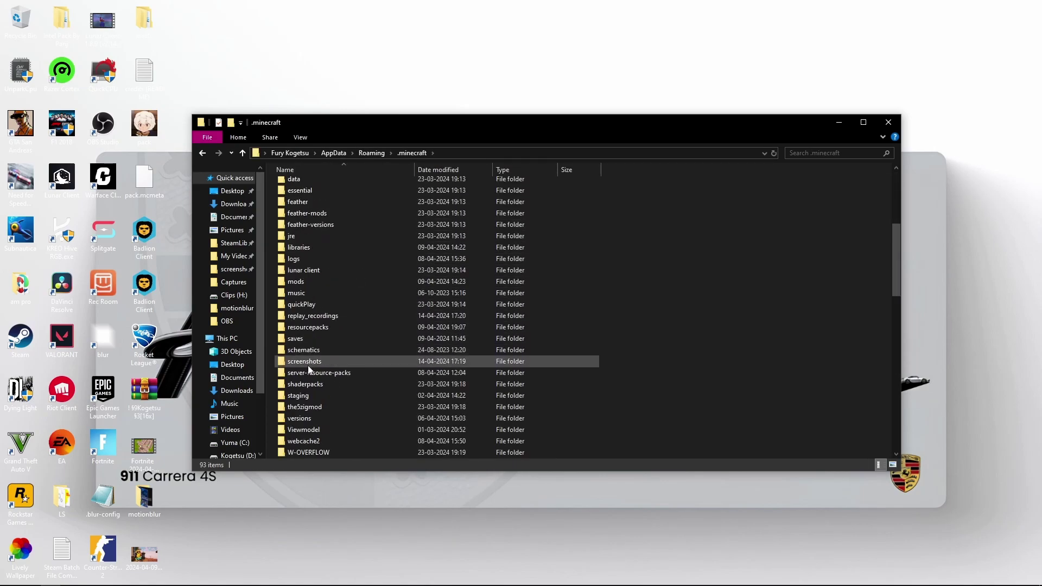
double_click(308, 365)
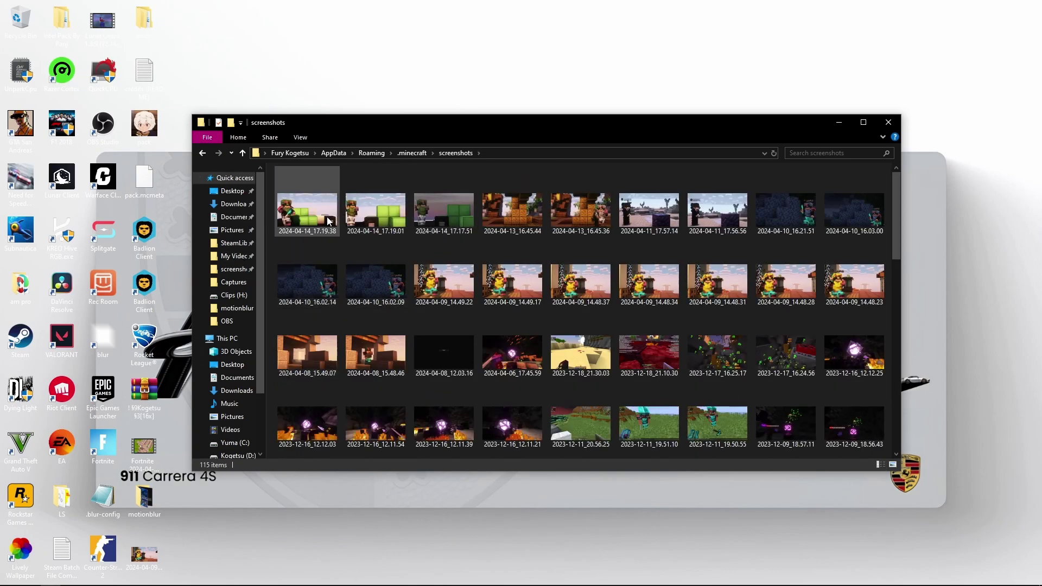
click(328, 220)
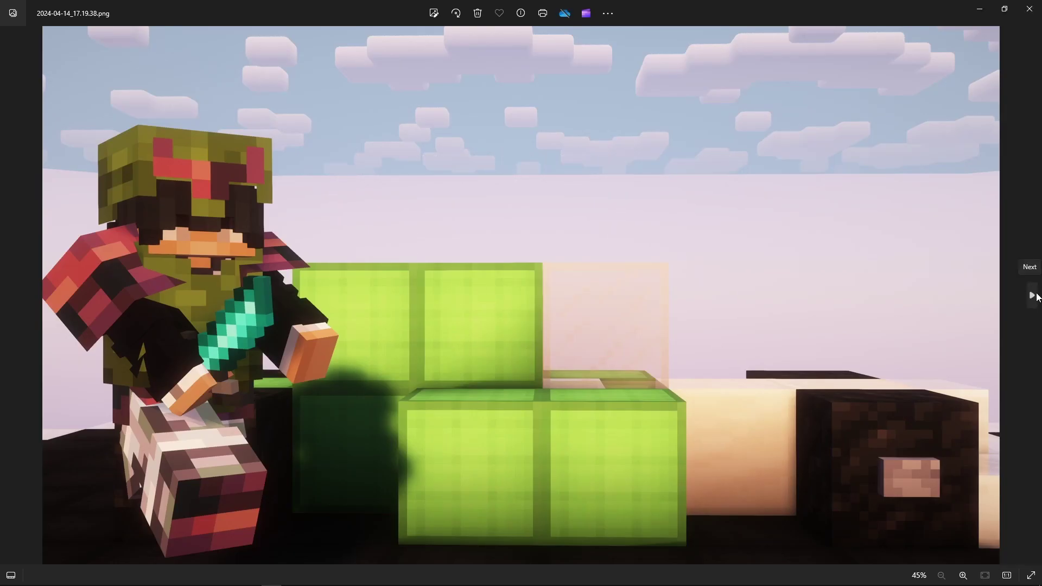
Step: Compare neighbouring shots, return to 2024-04-14_17.19.38.png, then close Photos
click(1033, 296)
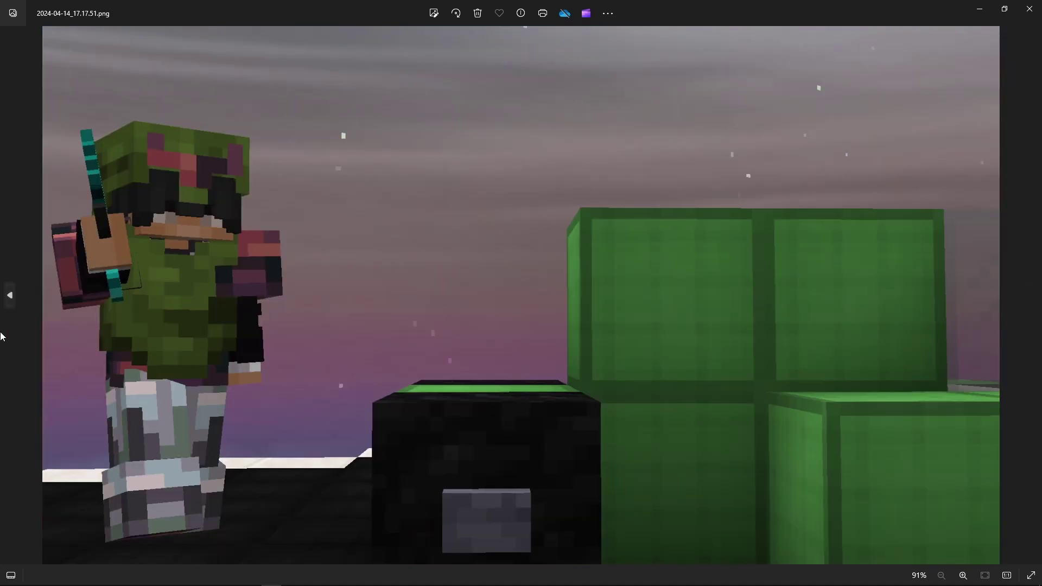
click(4, 318)
click(3, 317)
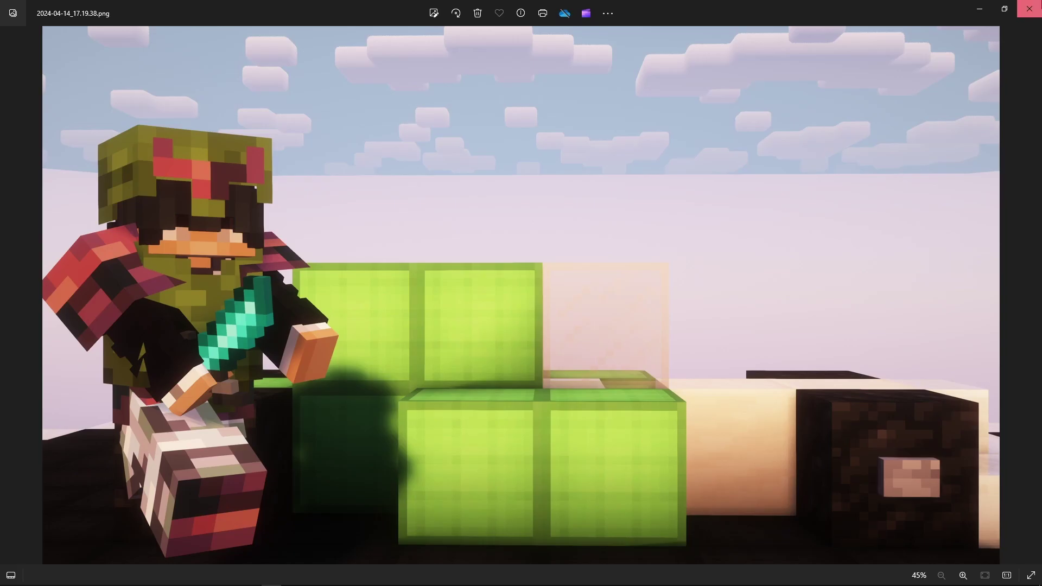
key(alt+F4)
right_click(318, 228)
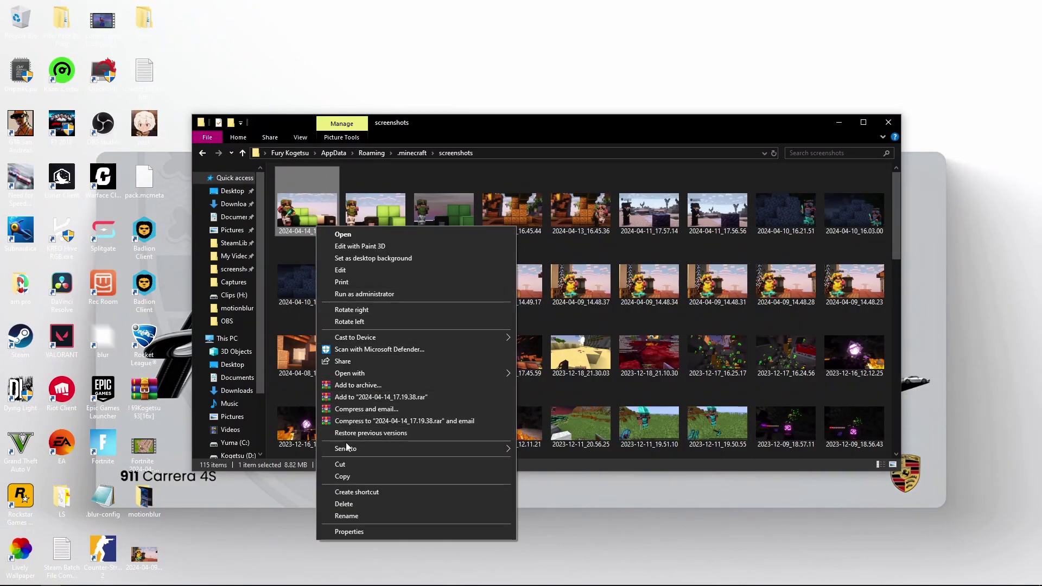
Step: Move 2024-04-14_17.19.38.png to the desktop, close the screenshots folder and refresh the desktop
click(349, 477)
right_click(981, 309)
click(966, 358)
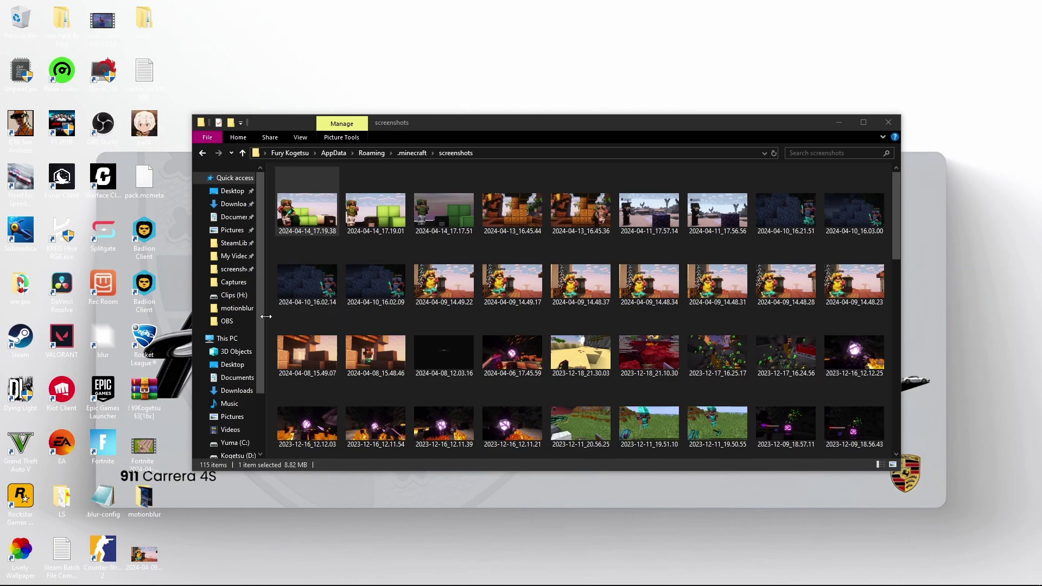
right_click(286, 186)
drag(304, 206, 480, 92)
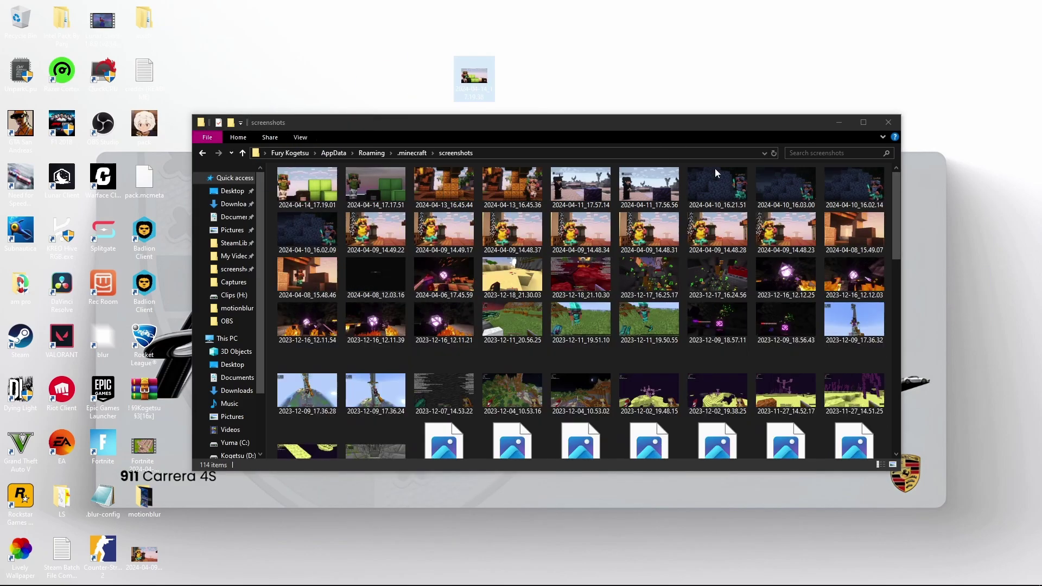
click(887, 122)
drag(504, 273, 518, 287)
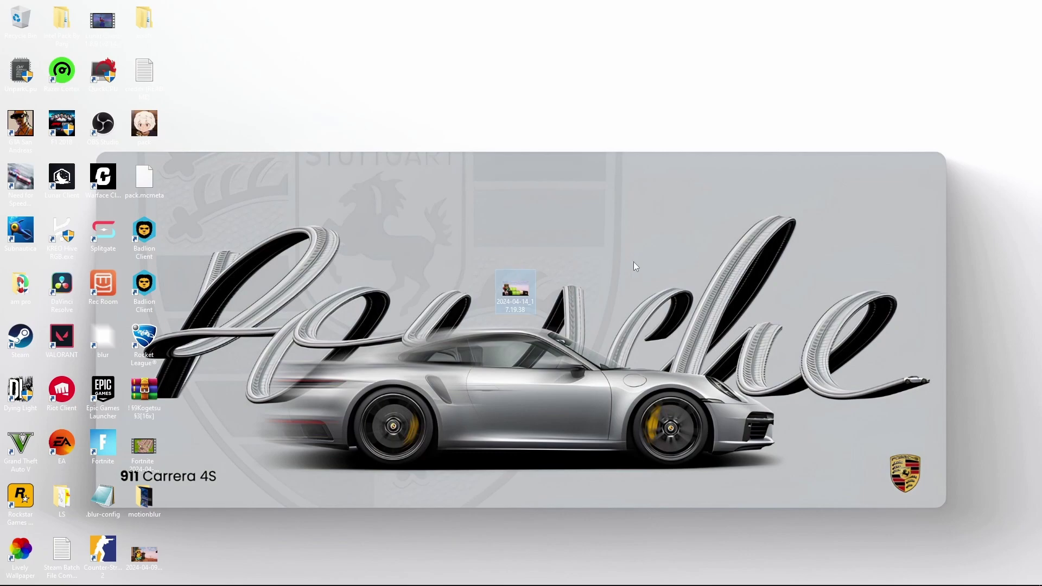
right_click(638, 262)
click(663, 289)
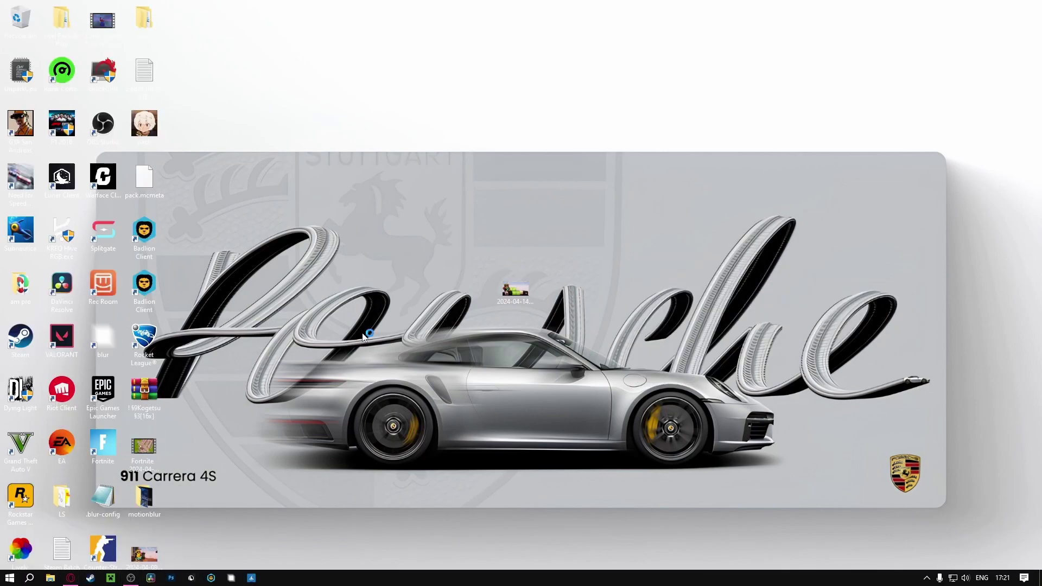
Step: Browse Photopea's Open dialog to the Desktop folder, then cancel it
click(69, 577)
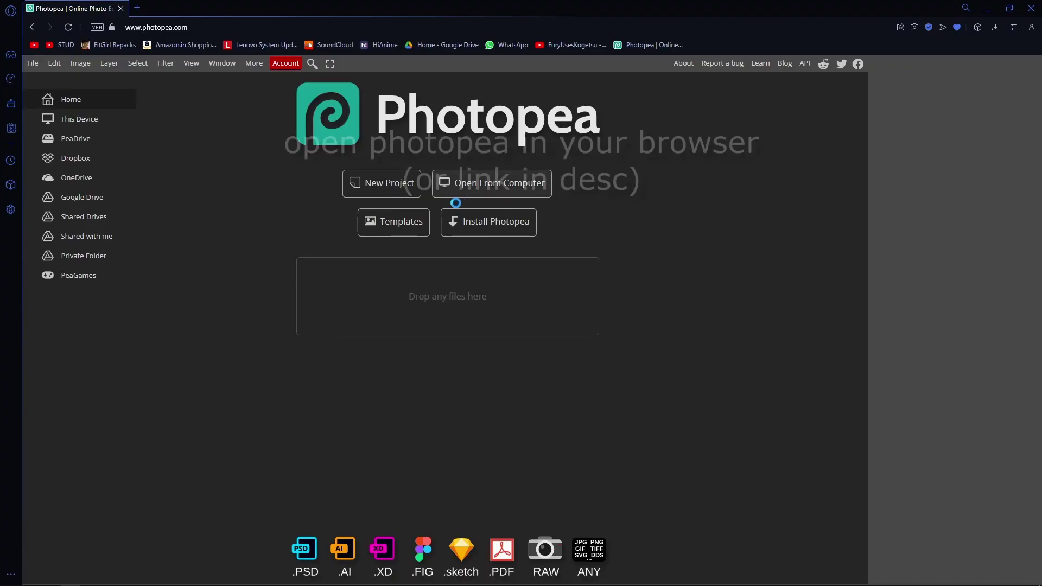
click(466, 187)
scroll(53, 108, up, 5)
click(53, 81)
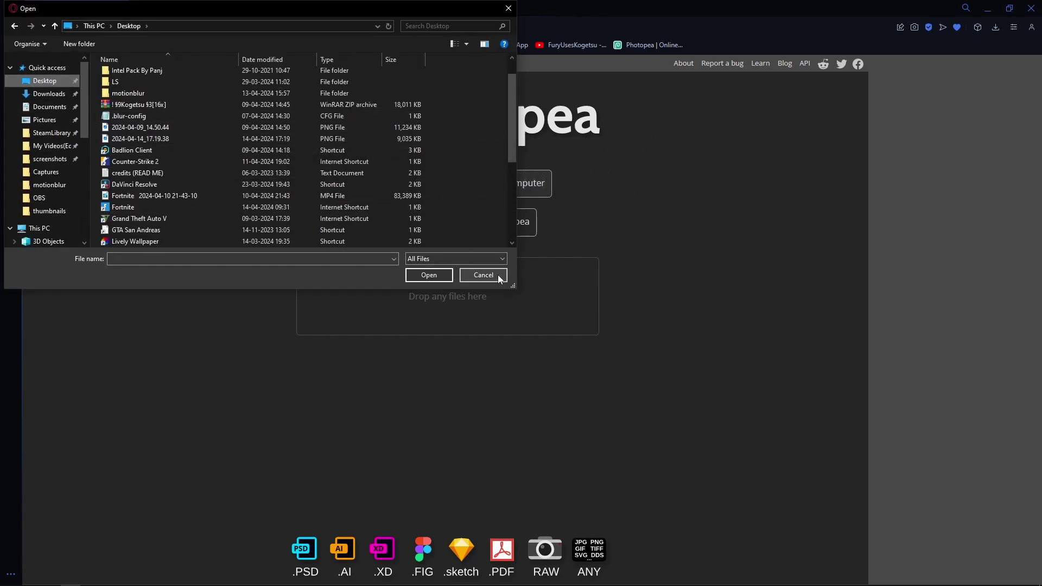
click(483, 275)
Step: Drag the desktop screenshot into Photopea to open it as 2024-04-14_17.19.38.psd
click(1008, 8)
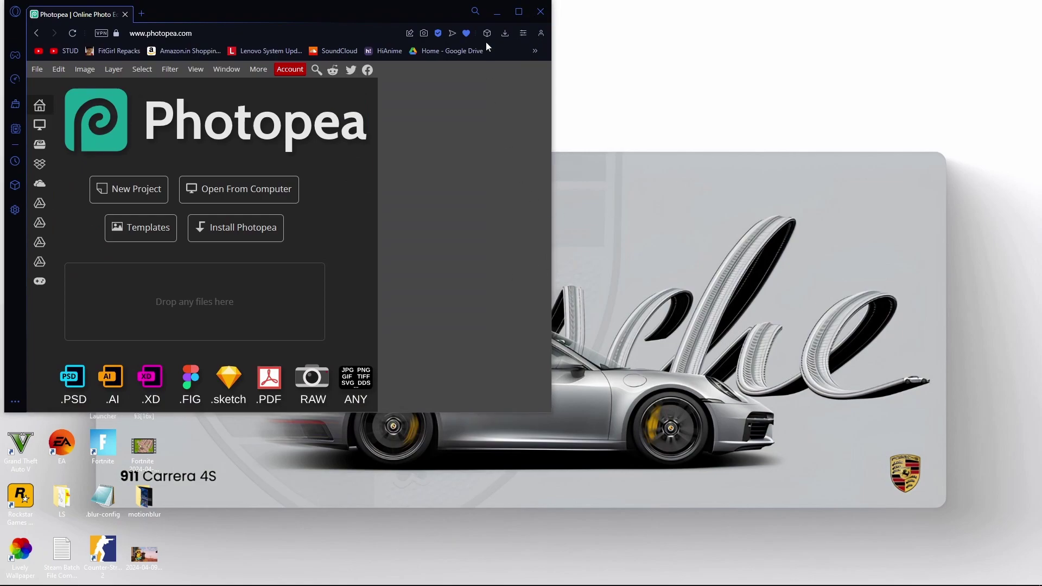
drag(443, 22, 730, 335)
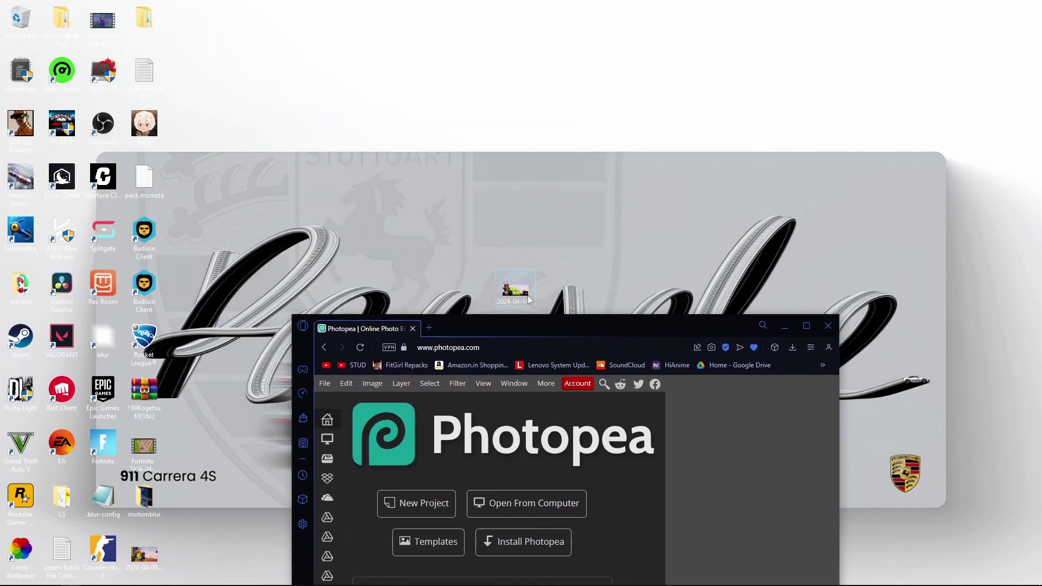
drag(598, 558, 597, 558)
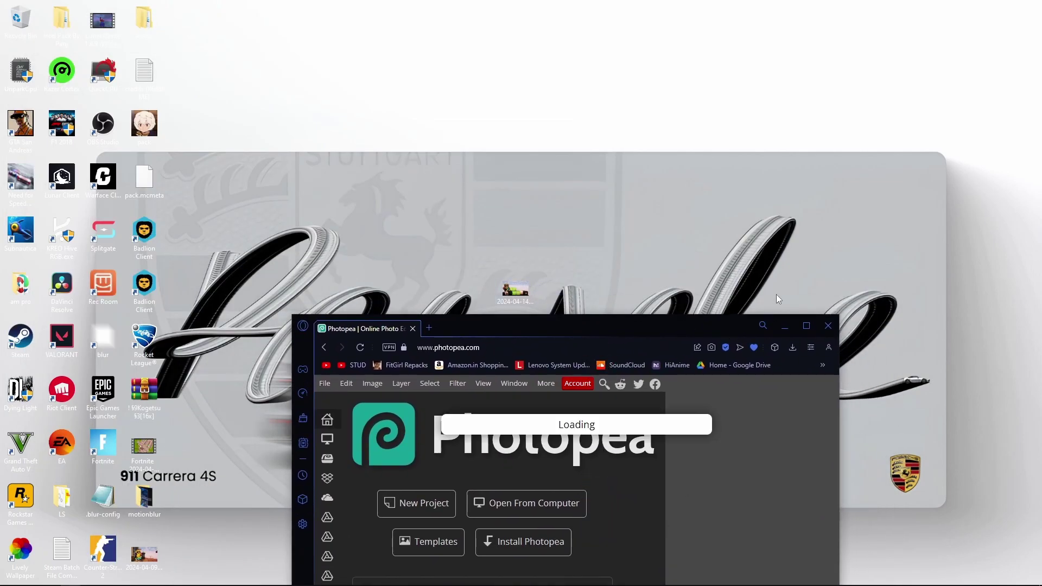
click(805, 327)
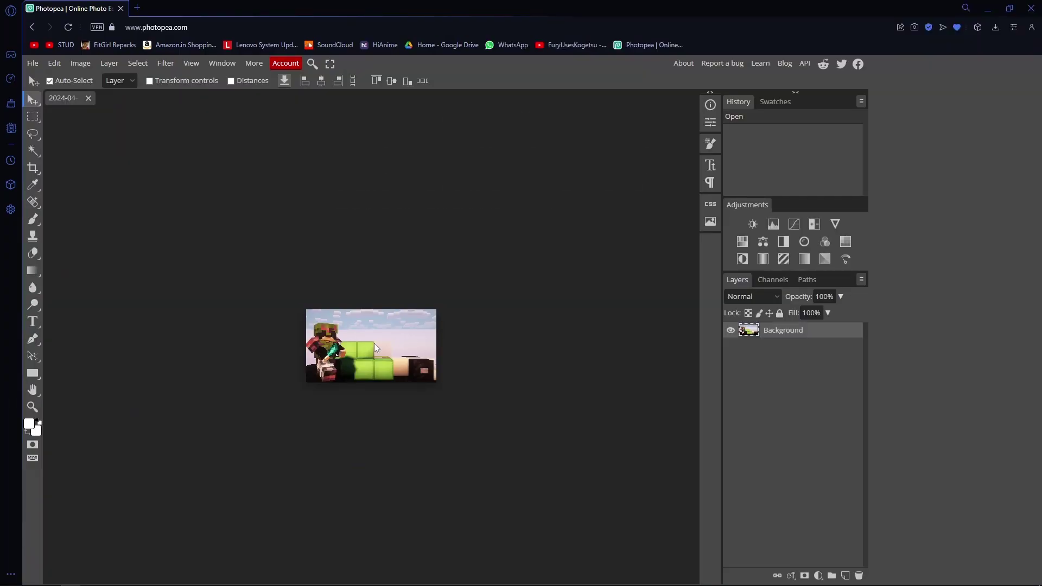
scroll(374, 343, up, 3)
scroll(353, 342, up, 2)
scroll(366, 341, up, 2)
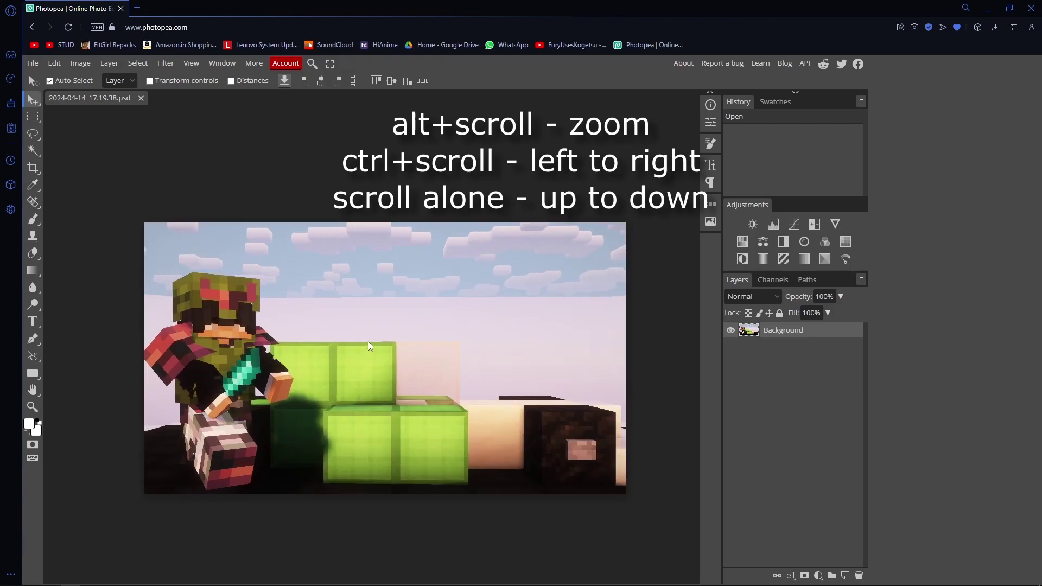
scroll(369, 342, up, 1)
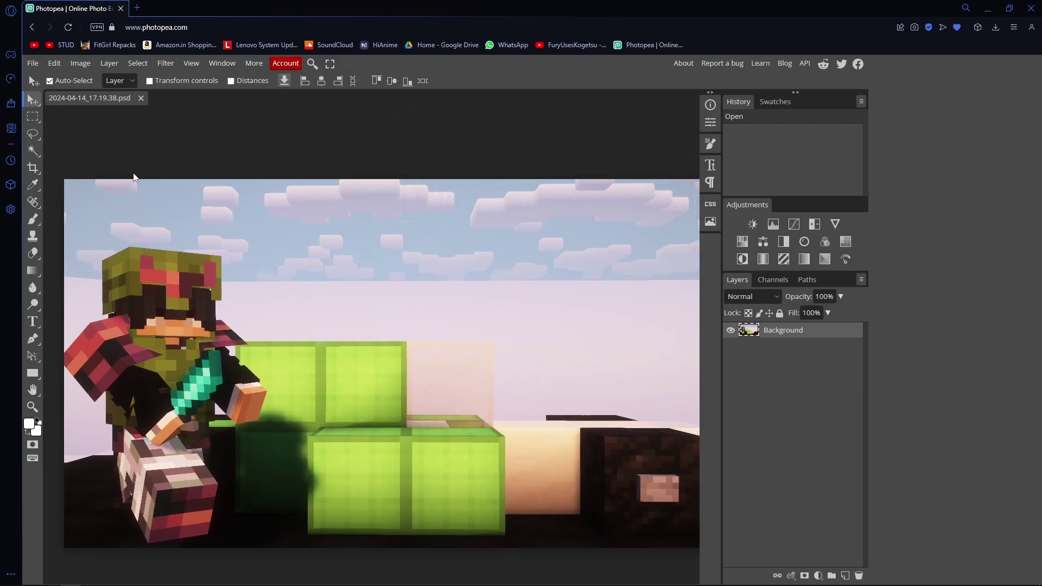
Step: Switch to the Polygonal Lasso selection tool
click(32, 116)
click(32, 136)
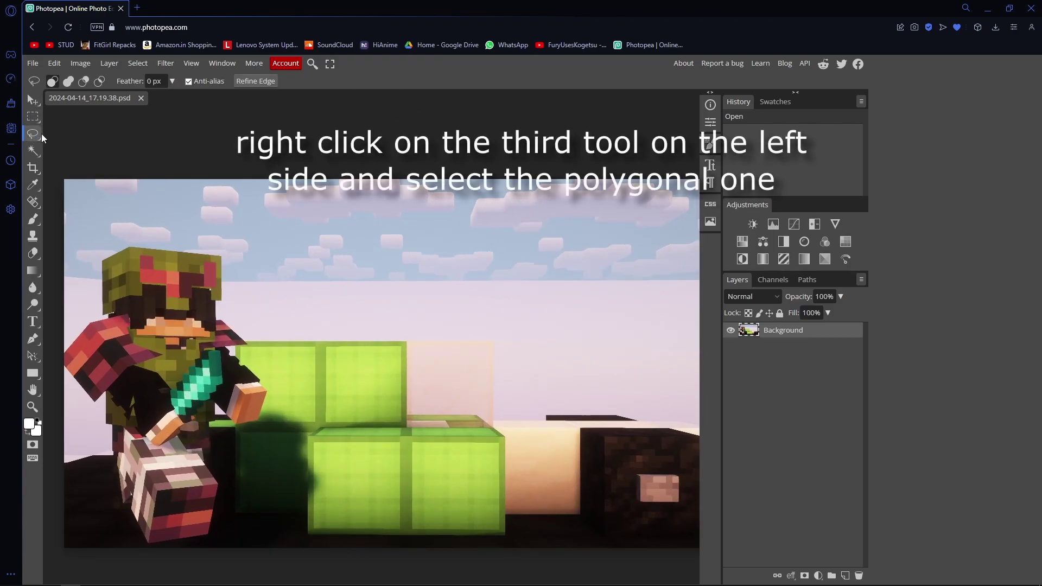
right_click(33, 136)
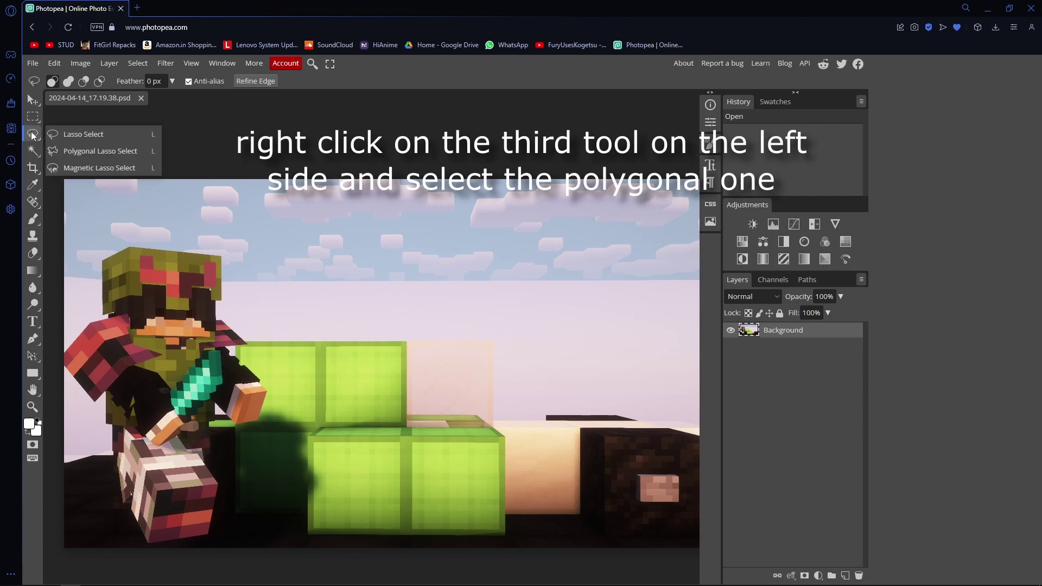
click(94, 151)
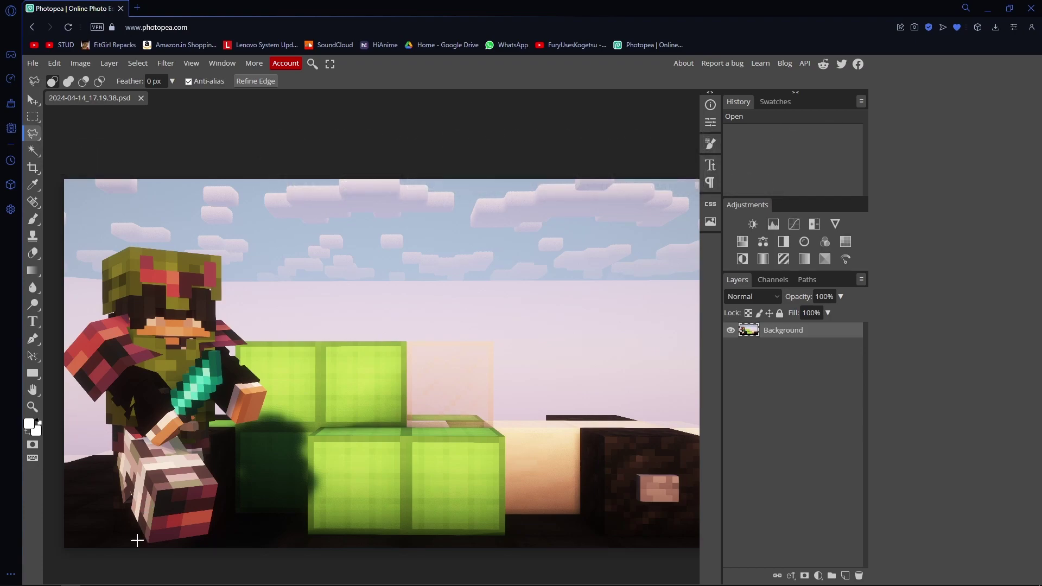
scroll(152, 542, up, 2)
scroll(152, 543, up, 2)
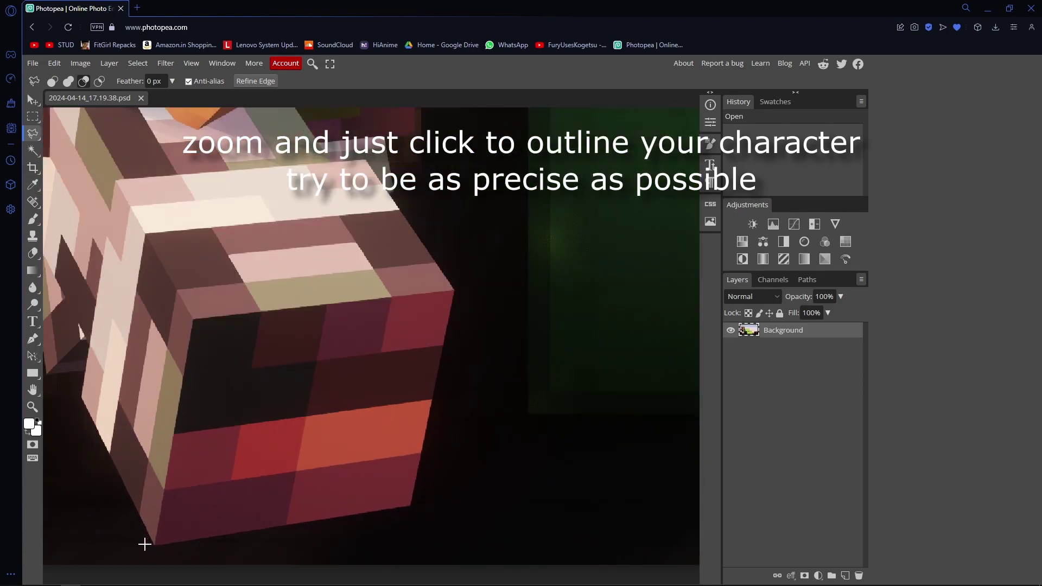
scroll(154, 547, up, 2)
Step: Begin tracing the character from the fist's corner, undoing an accidental early close
click(164, 543)
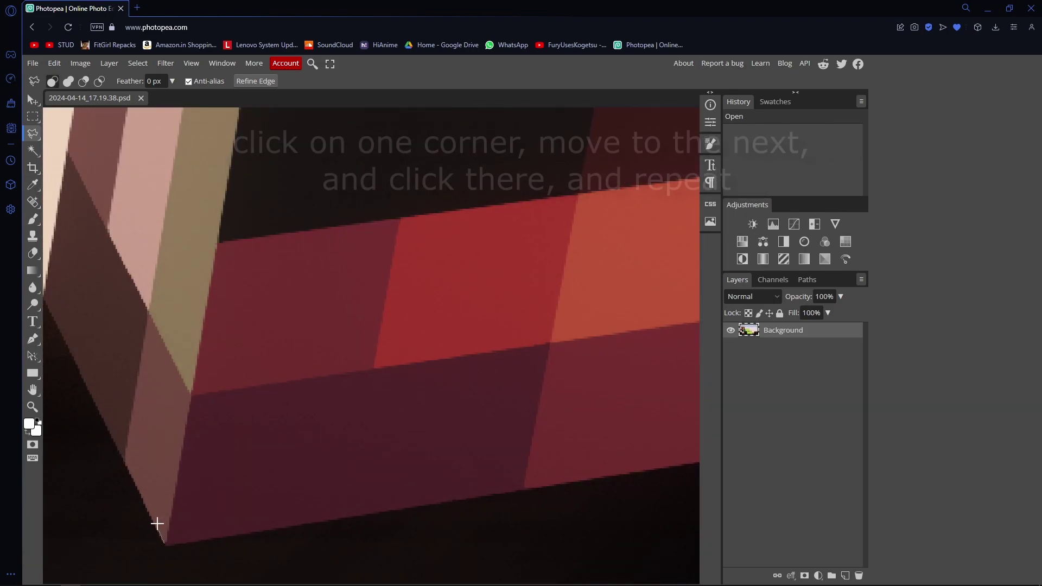
scroll(143, 496, down, 1)
scroll(133, 465, down, 2)
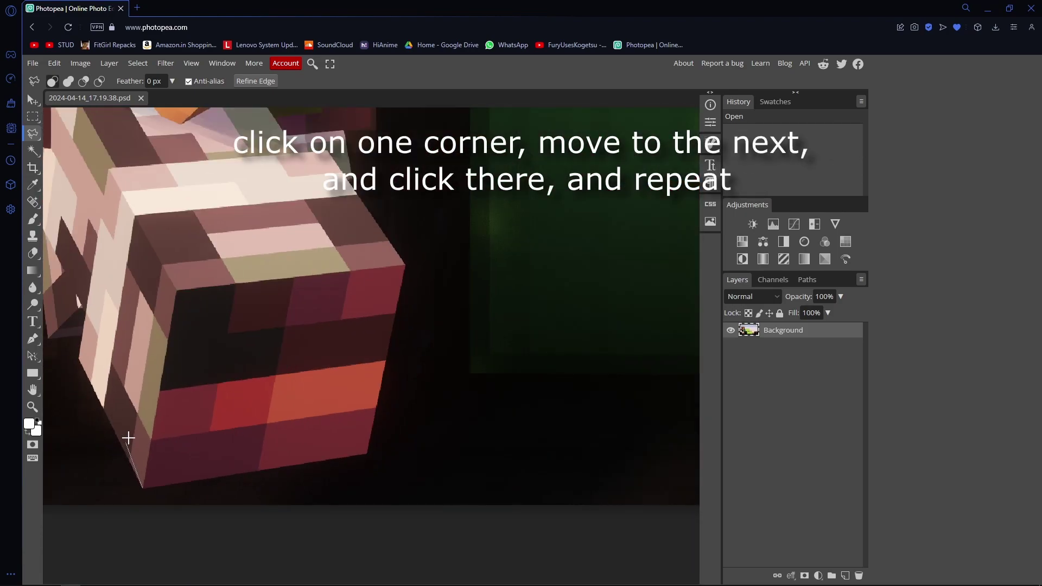
scroll(131, 436, down, 2)
scroll(130, 435, down, 1)
scroll(130, 436, up, 1)
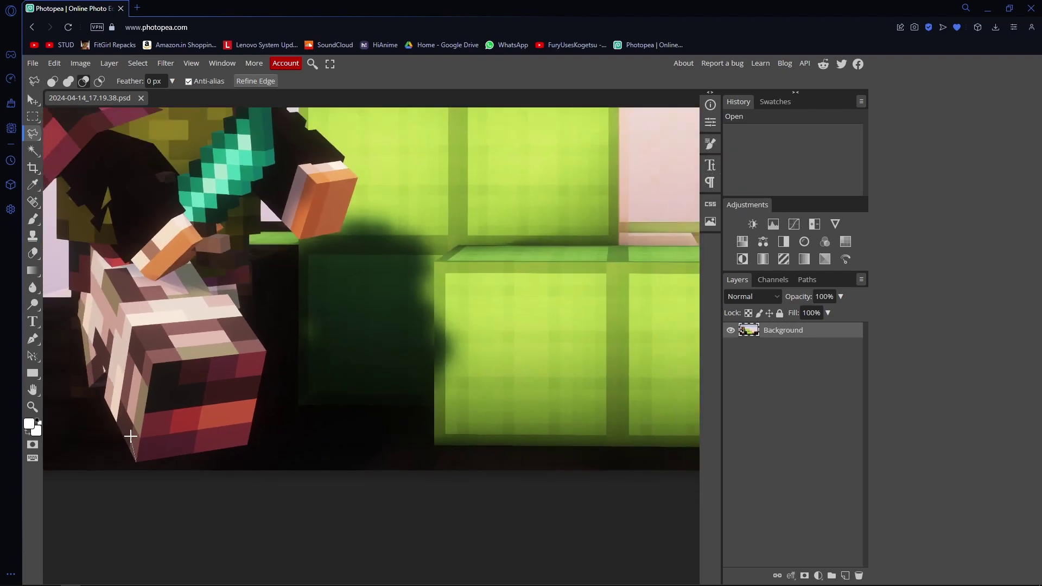
scroll(131, 436, down, 1)
scroll(130, 436, left, 2)
scroll(131, 435, right, 9)
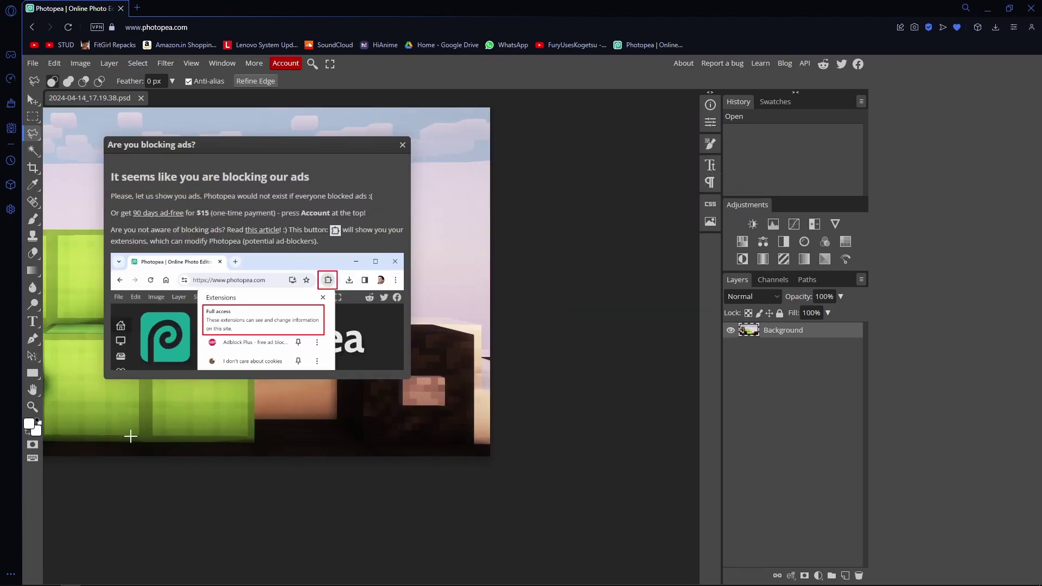
scroll(131, 436, left, 6)
scroll(130, 436, left, 2)
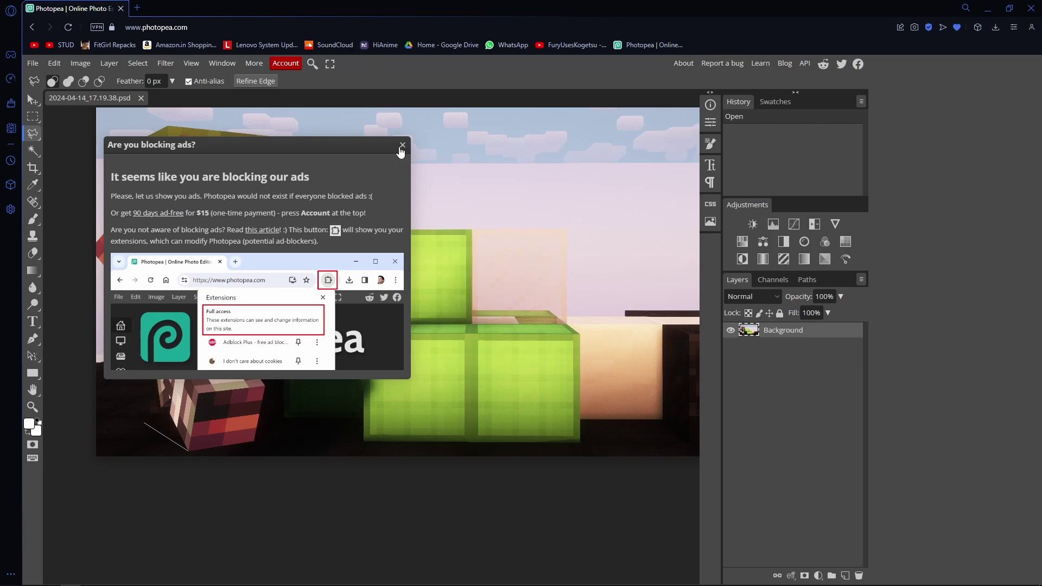
click(401, 146)
scroll(193, 432, left, 5)
scroll(194, 431, right, 7)
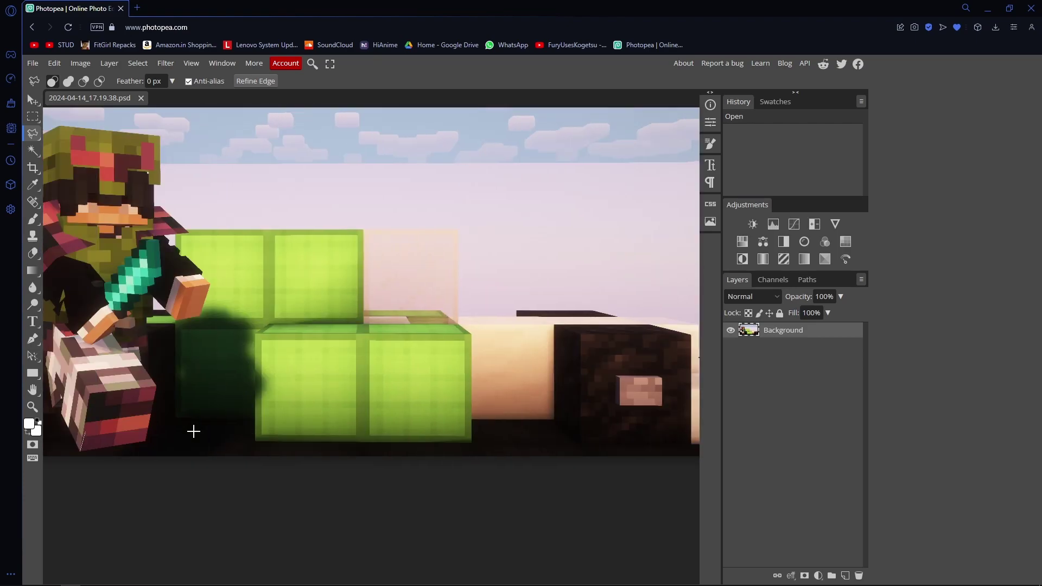
scroll(193, 431, right, 1)
scroll(192, 429, left, 2)
scroll(191, 424, up, 3)
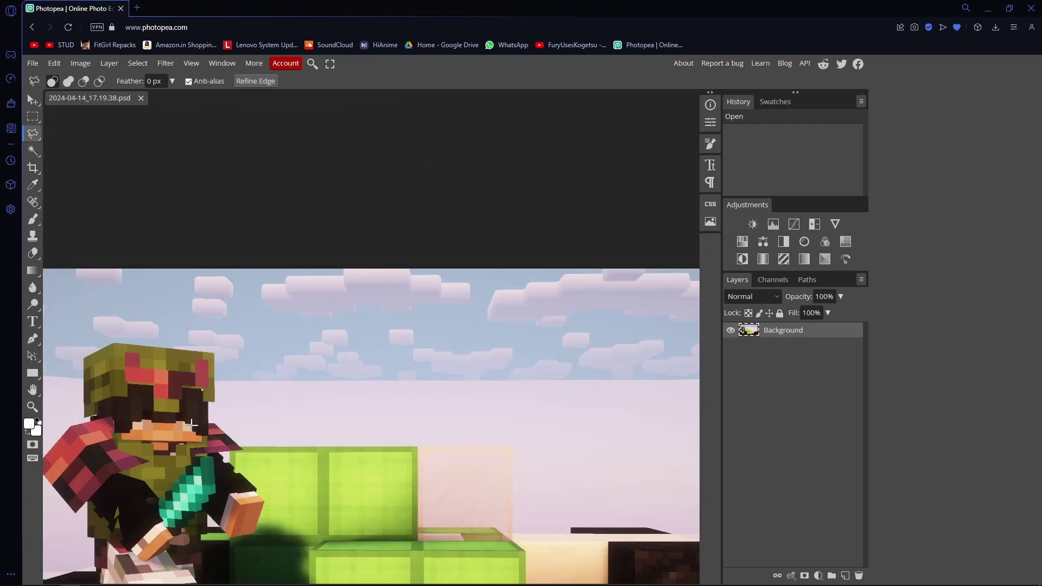
scroll(191, 425, up, 1)
scroll(191, 424, down, 5)
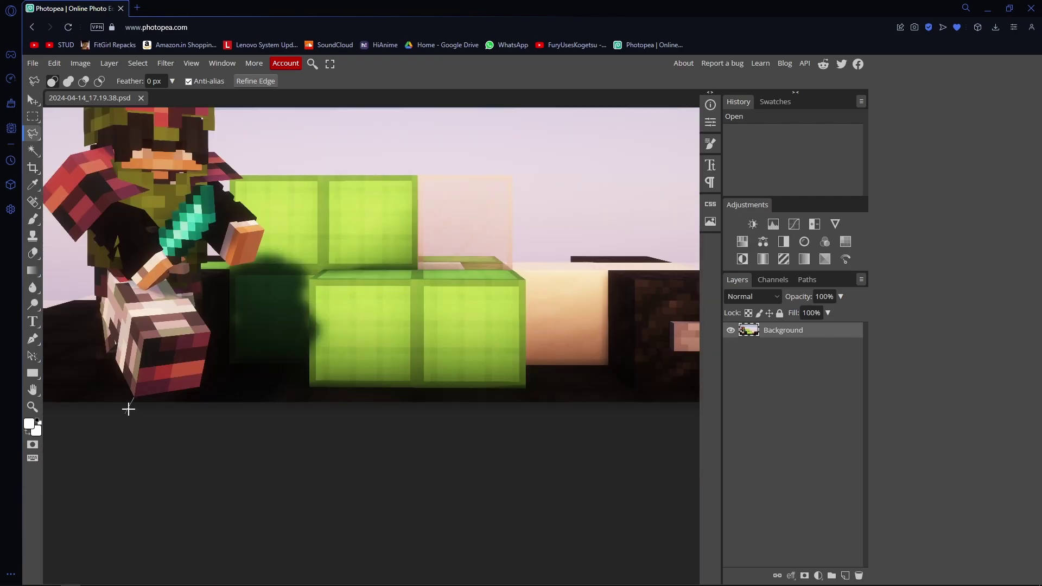
scroll(123, 375, up, 2)
scroll(108, 353, up, 2)
scroll(103, 326, up, 2)
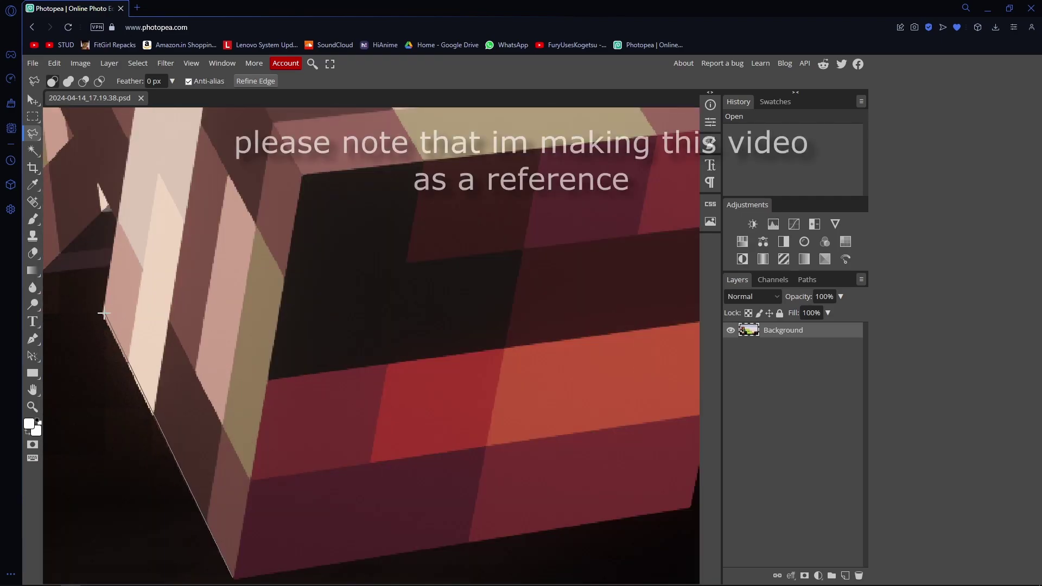
click(102, 313)
scroll(109, 358, up, 4)
scroll(321, 484, down, 2)
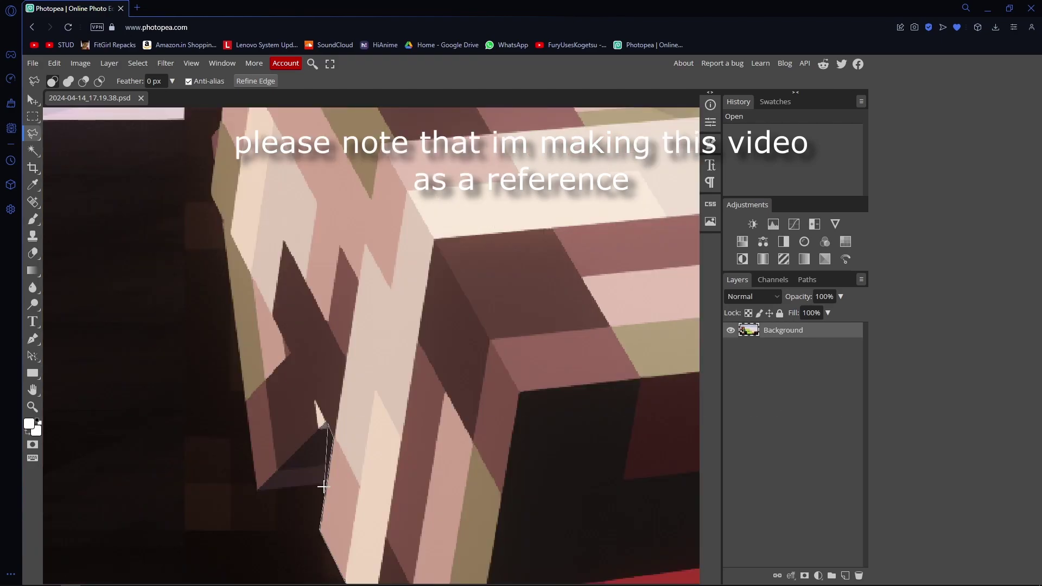
scroll(279, 303, up, 3)
scroll(279, 302, down, 4)
scroll(268, 308, up, 5)
double_click(267, 308)
scroll(267, 308, down, 3)
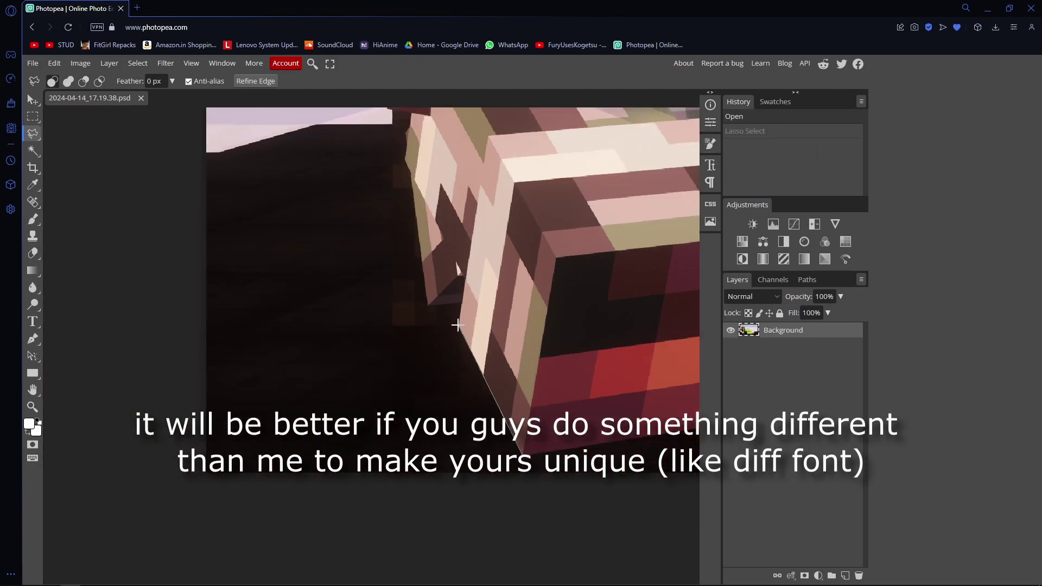
scroll(244, 244, up, 3)
key(ctrl+z)
Step: Finish tracing around the character and sword and close the selection
scroll(156, 287, up, 2)
scroll(172, 377, up, 2)
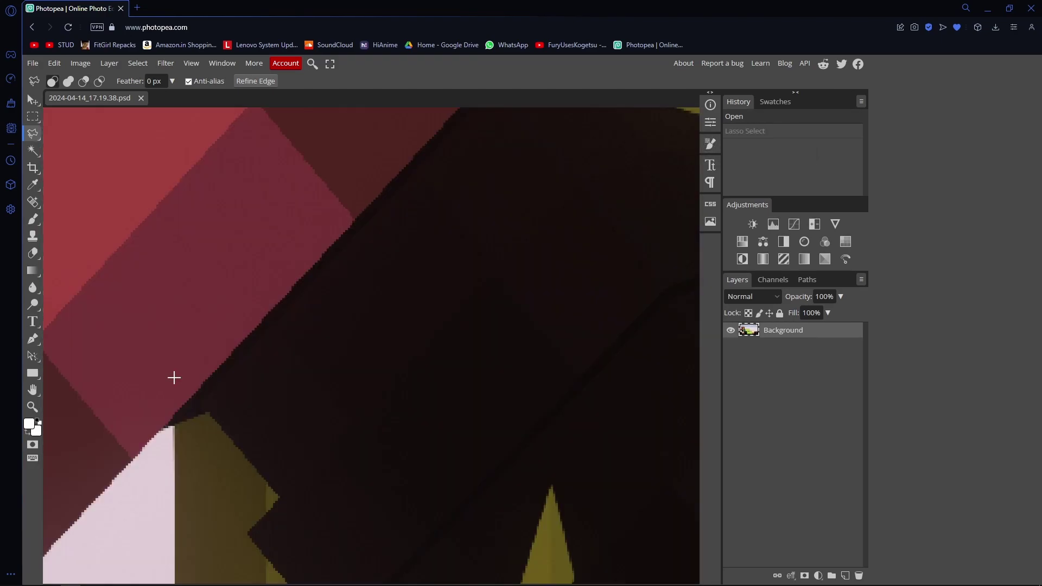
scroll(163, 325, down, 3)
scroll(91, 206, up, 3)
scroll(343, 300, up, 2)
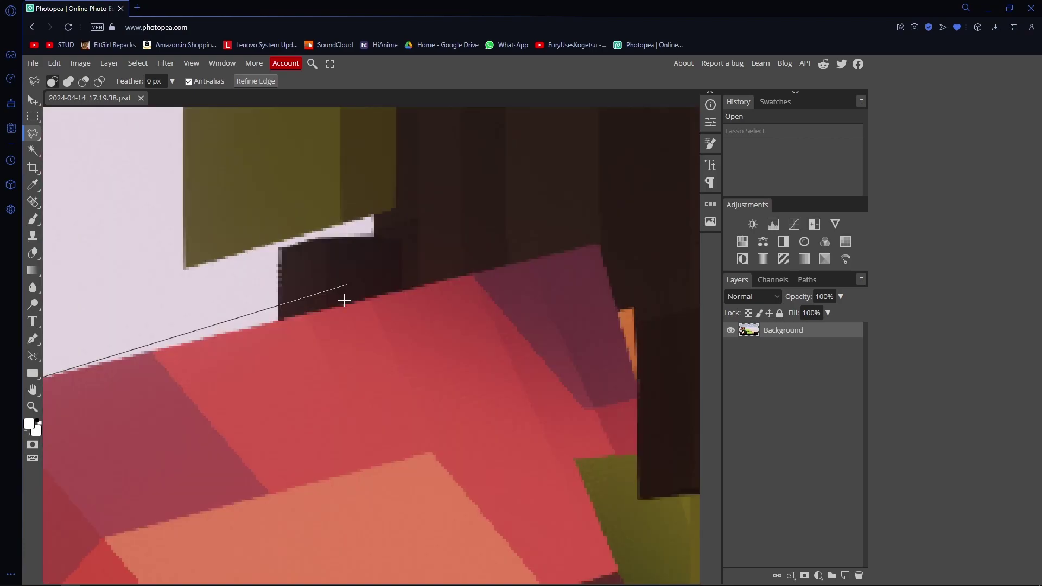
scroll(298, 245, up, 2)
scroll(233, 273, down, 3)
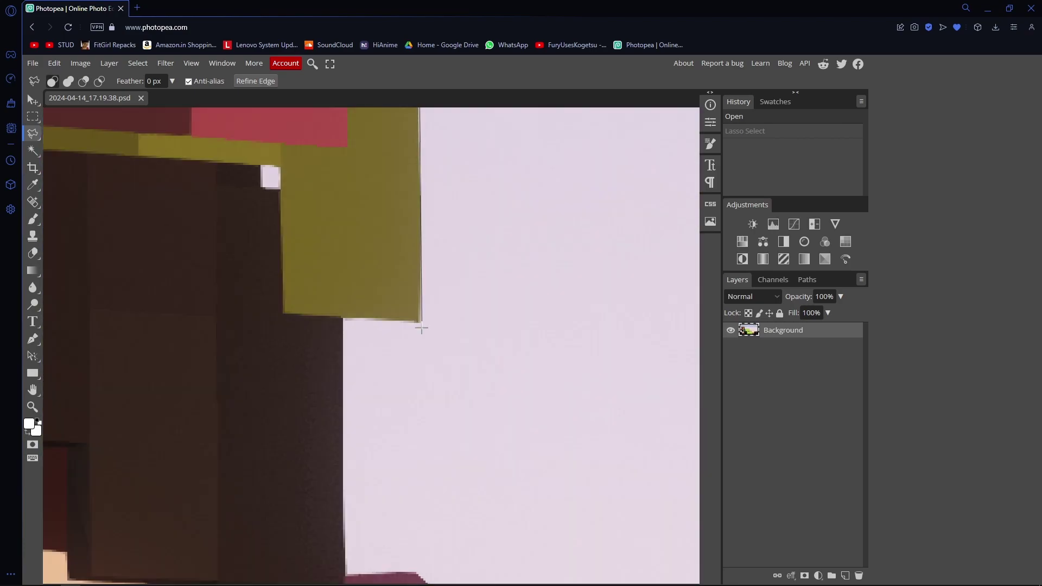
scroll(418, 326, up, 2)
scroll(417, 249, down, 2)
scroll(325, 271, up, 2)
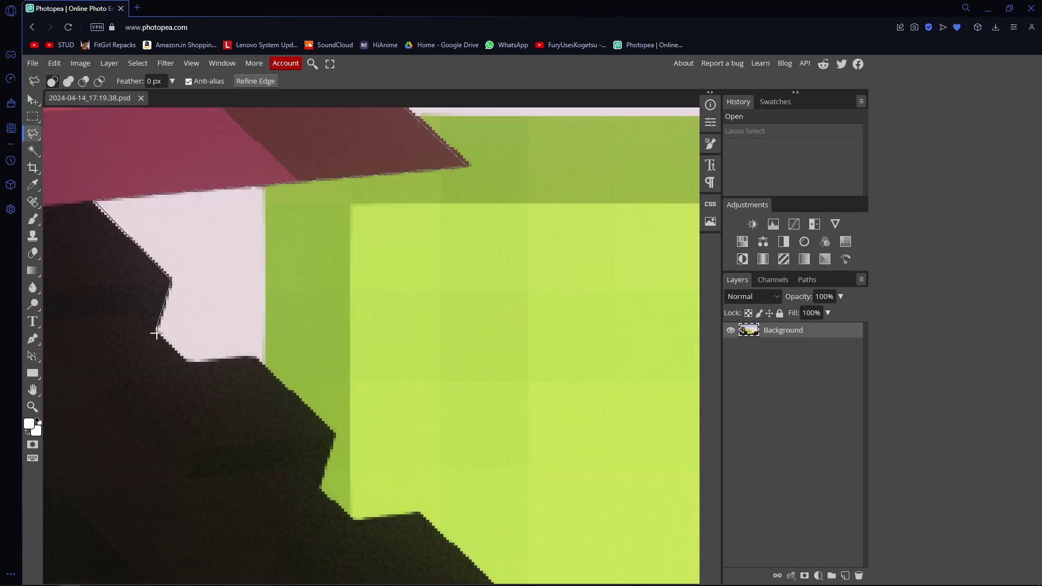
scroll(349, 360, up, 2)
scroll(344, 443, down, 2)
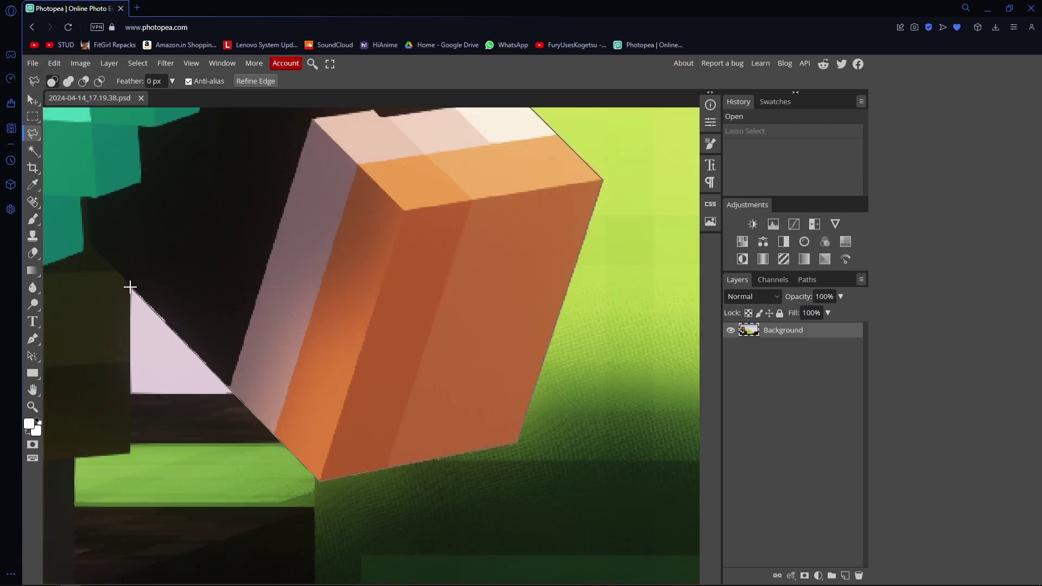
scroll(451, 319, up, 2)
scroll(407, 239, down, 2)
scroll(607, 342, up, 2)
click(606, 342)
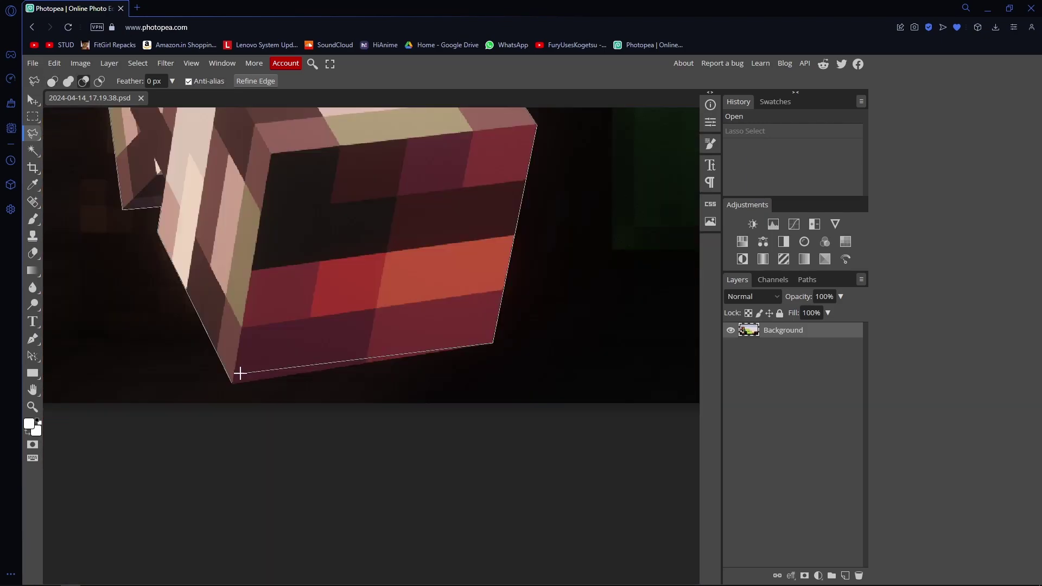
double_click(240, 372)
scroll(297, 302, up, 2)
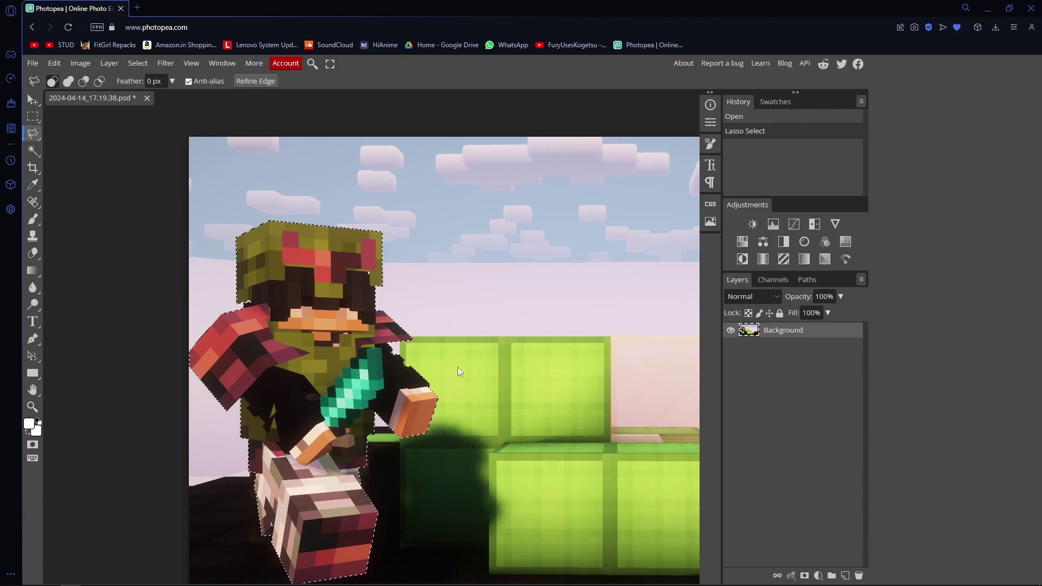
Step: Copy the traced character onto Layer 1 and reselect the Background layer
key(ctrl+j)
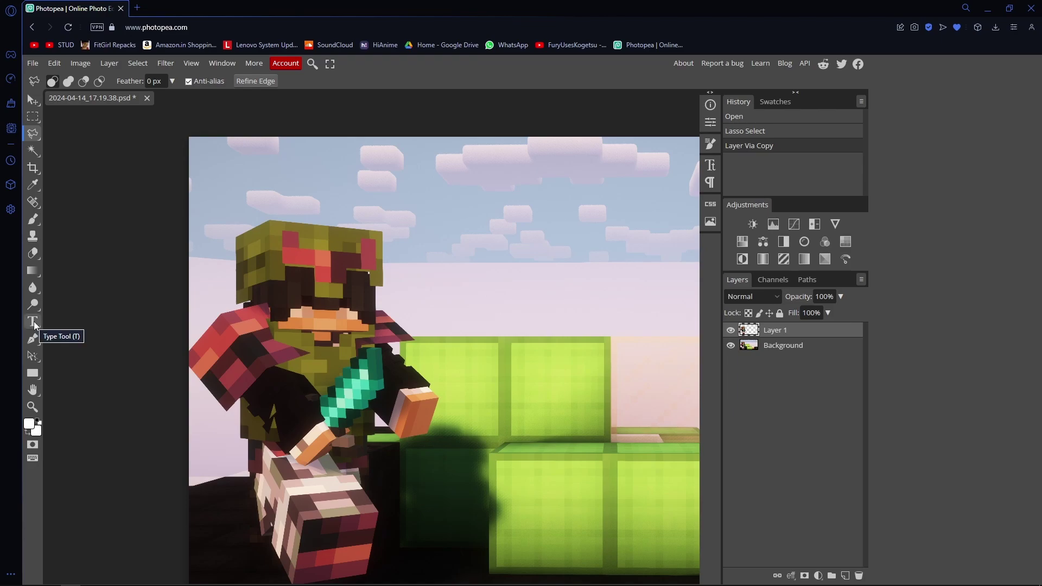
click(825, 350)
click(165, 65)
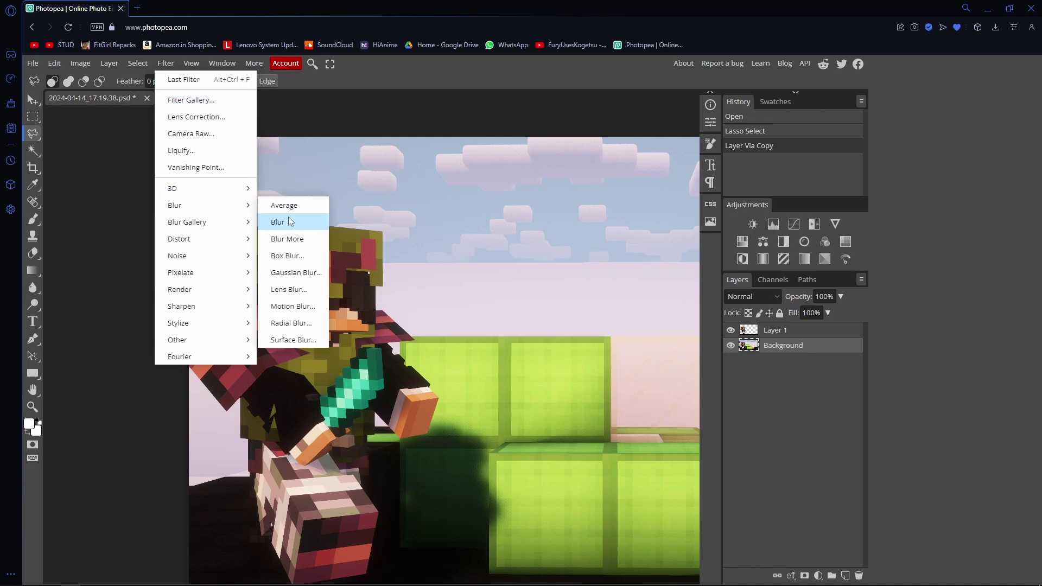
mouse_move(174, 205)
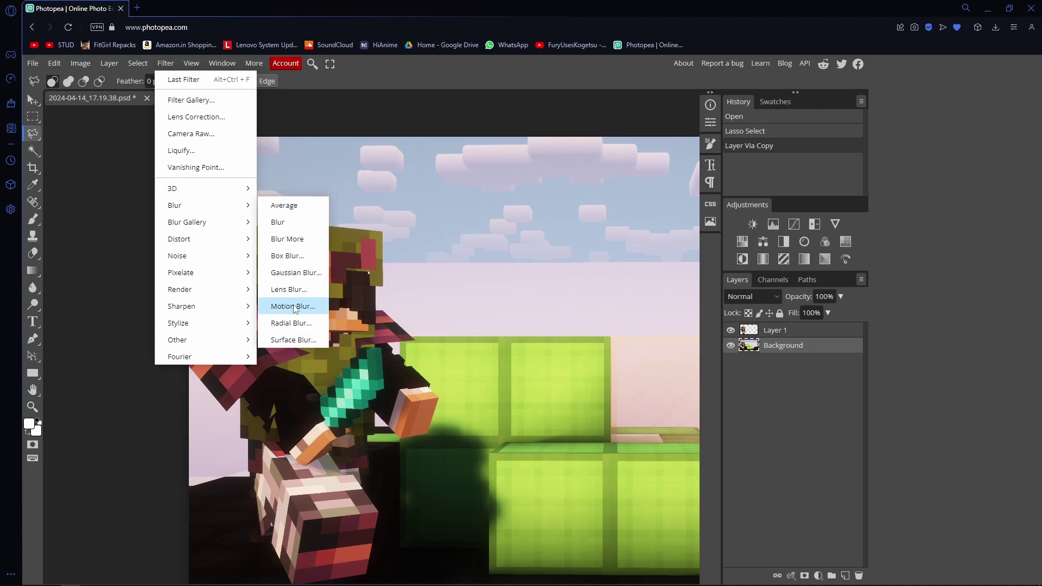
Step: Apply a Motion Blur at angle 0 and 26 px distance to the Background layer
click(295, 306)
scroll(566, 353, down, 2)
scroll(565, 353, down, 1)
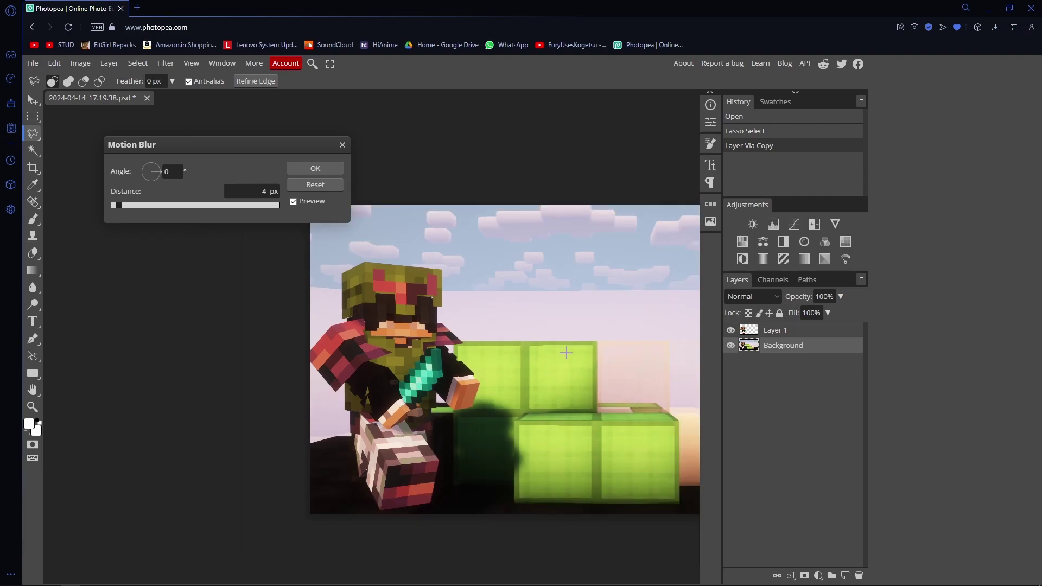
scroll(565, 353, right, 2)
scroll(566, 353, right, 2)
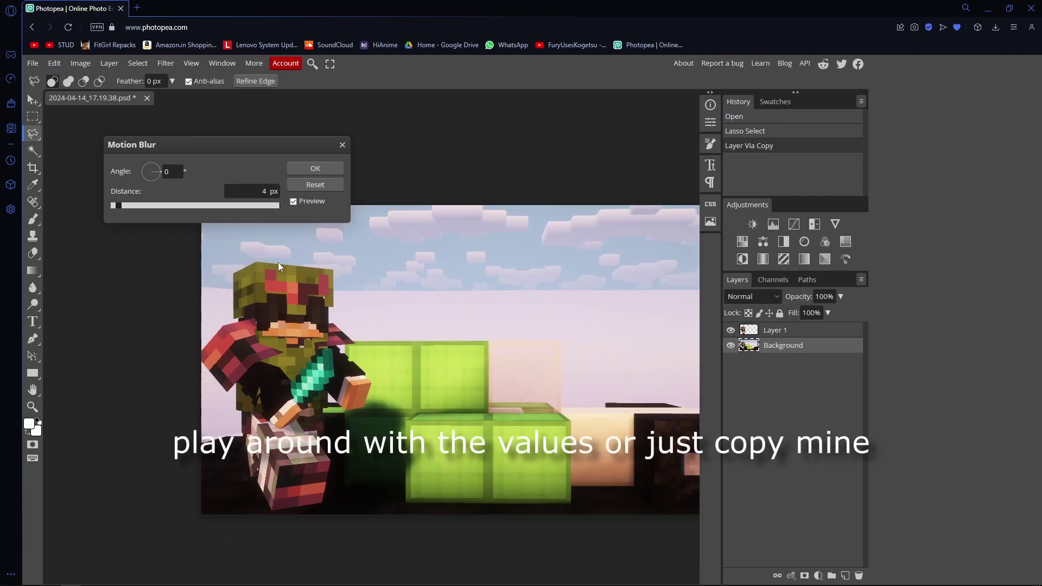
mouse_move(278, 262)
mouse_down()
mouse_move(151, 210)
mouse_move(180, 206)
mouse_up()
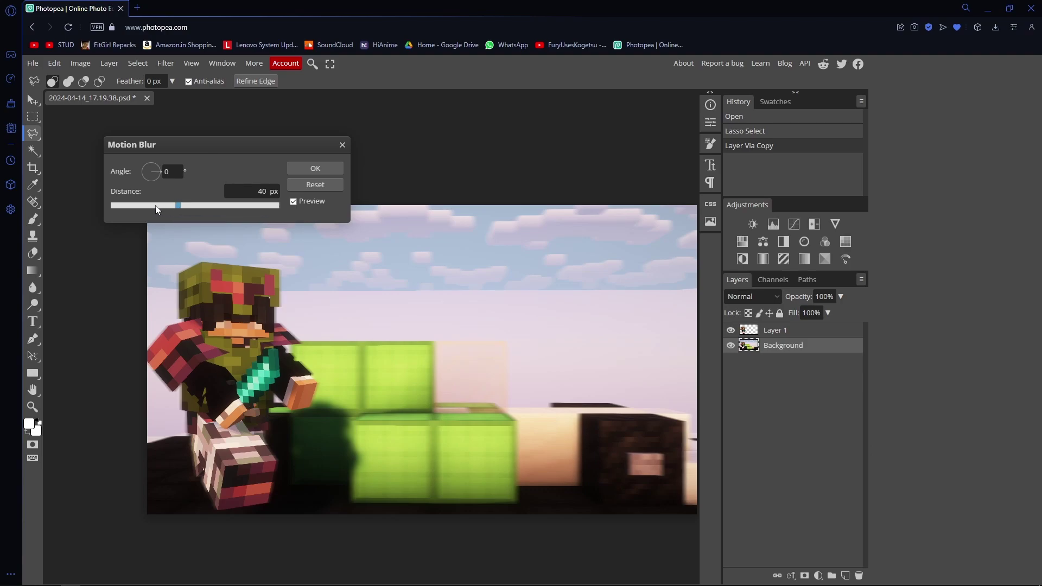
drag(156, 208, 155, 206)
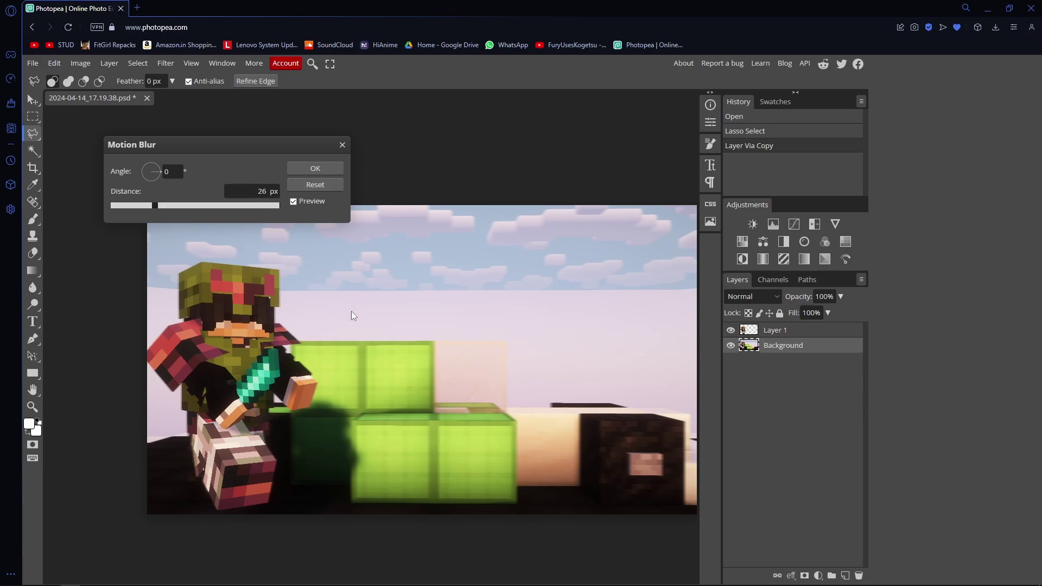
click(325, 169)
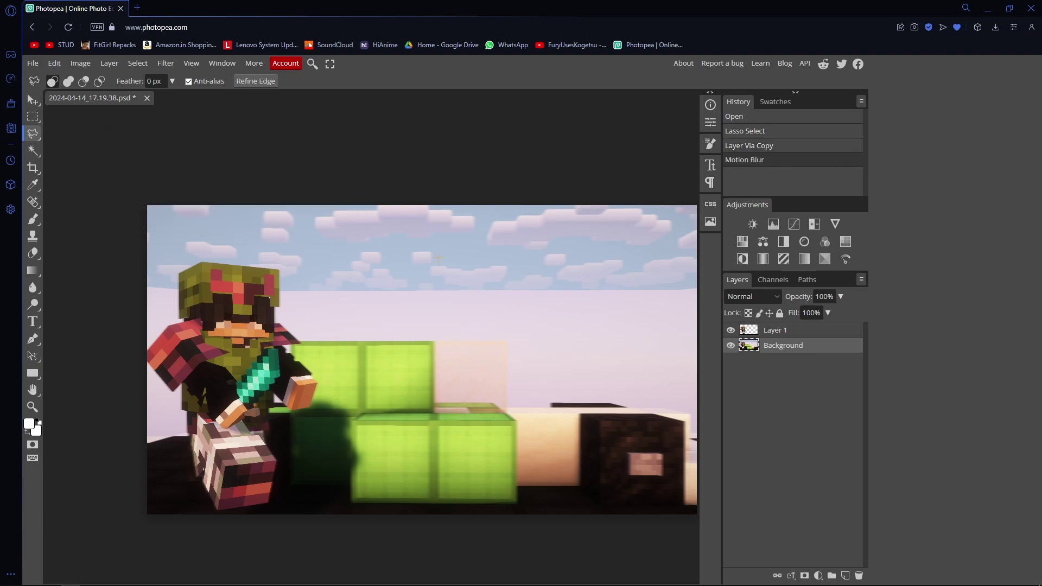
Step: Select the Type tool and set a trial font size of 300 px
scroll(436, 302, down, 1)
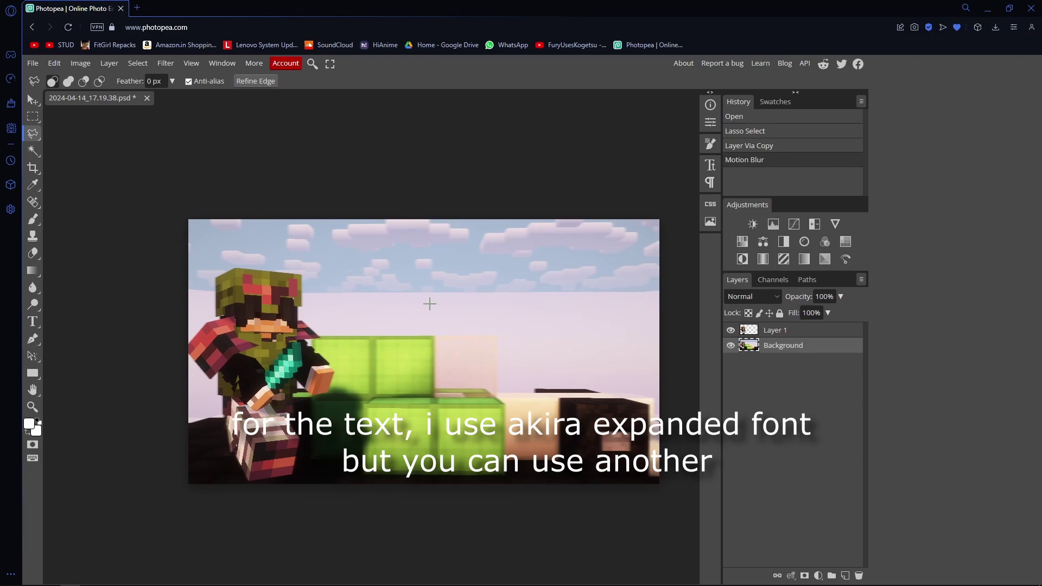
scroll(428, 304, left, 2)
scroll(428, 304, right, 4)
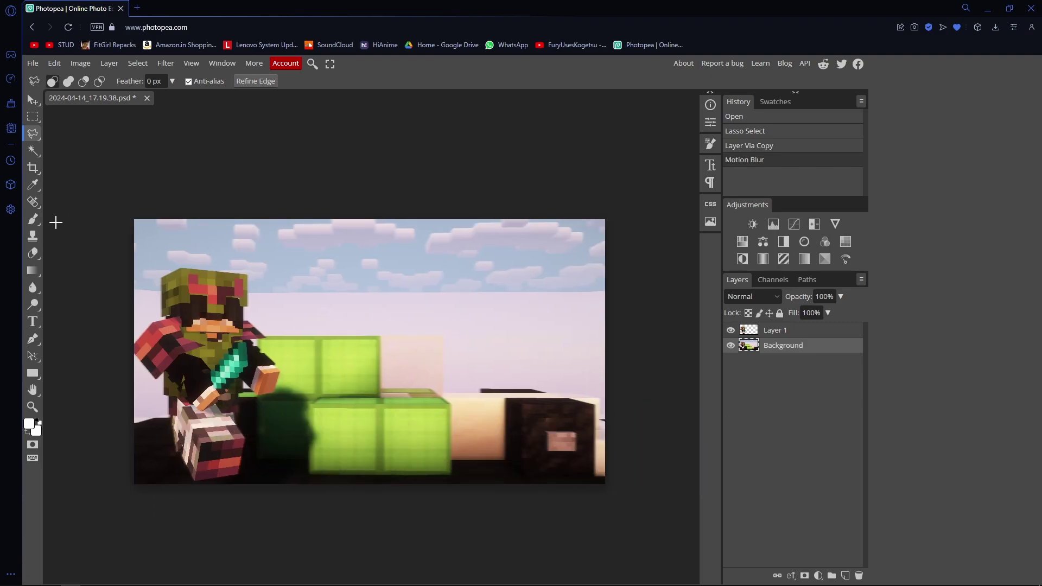
click(32, 321)
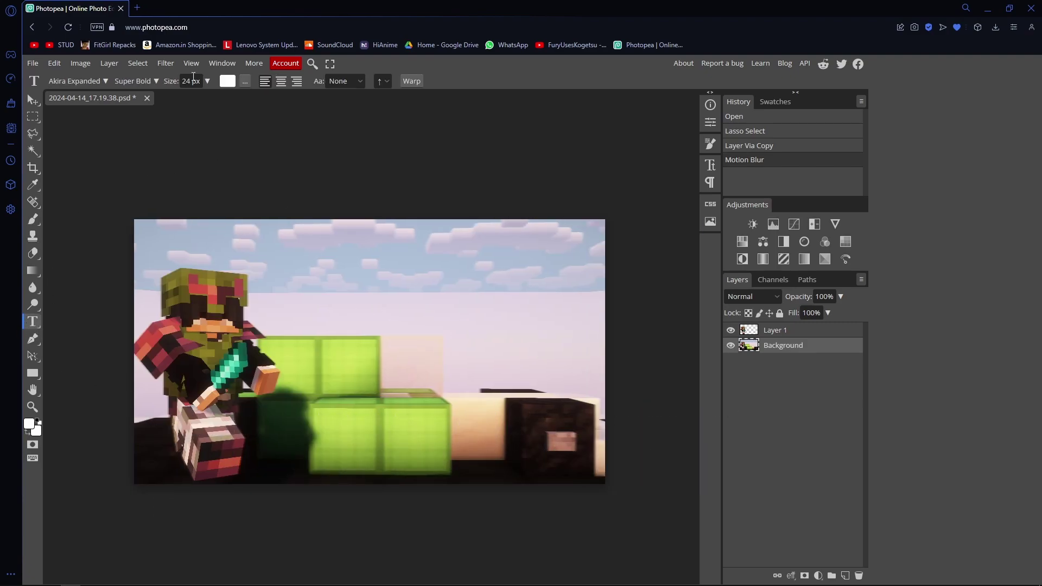
double_click(191, 81)
text(399)
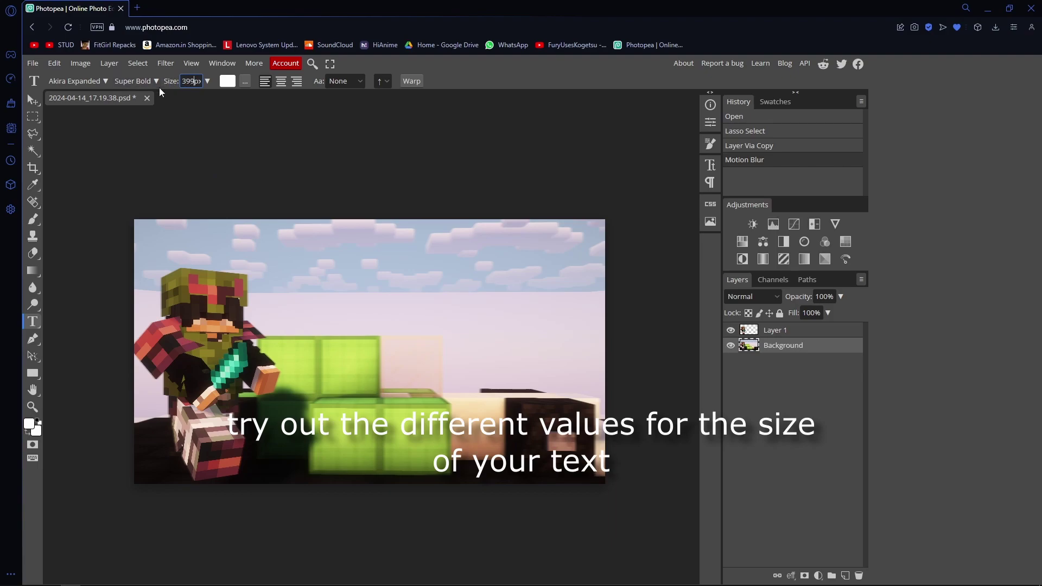
text(9)
key(BackSpace)
key(BackSpace)
text(00)
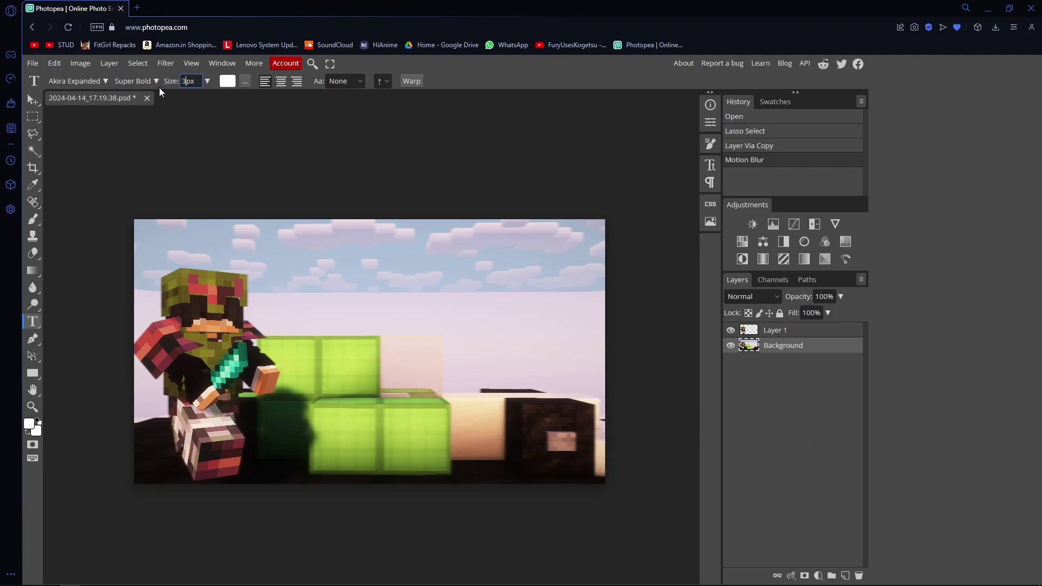
key(Return)
Step: Test trial 'TUT' text at 300 px and 400 px, discarding each attempt
click(273, 335)
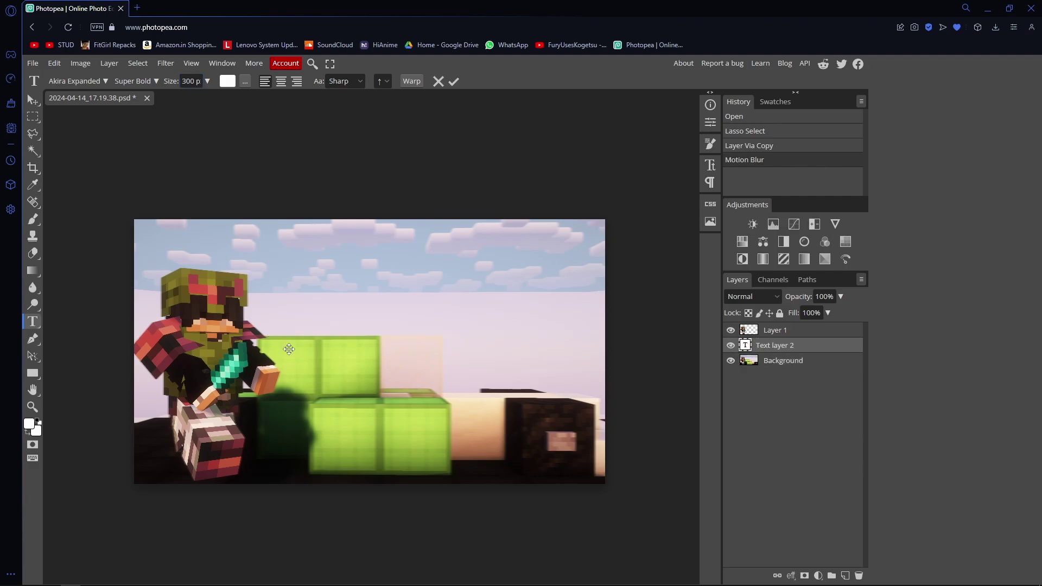
text(TUT)
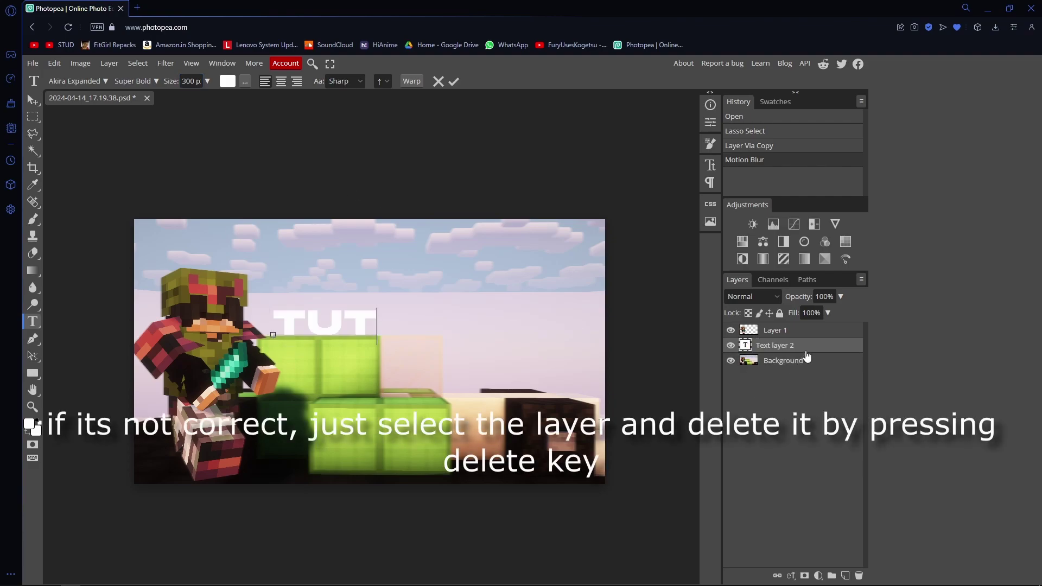
click(807, 352)
key(Delete)
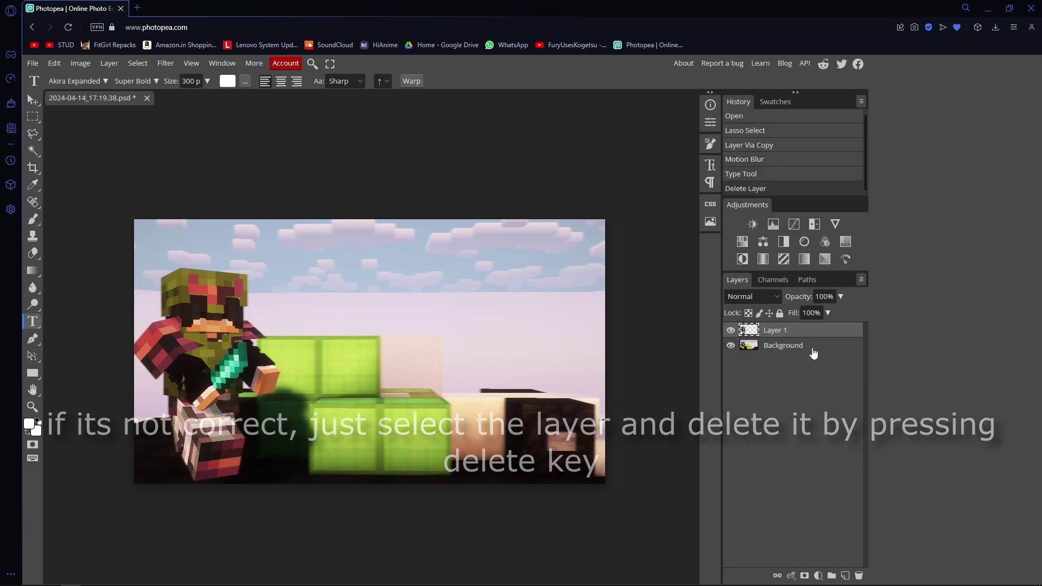
double_click(195, 77)
text(400)
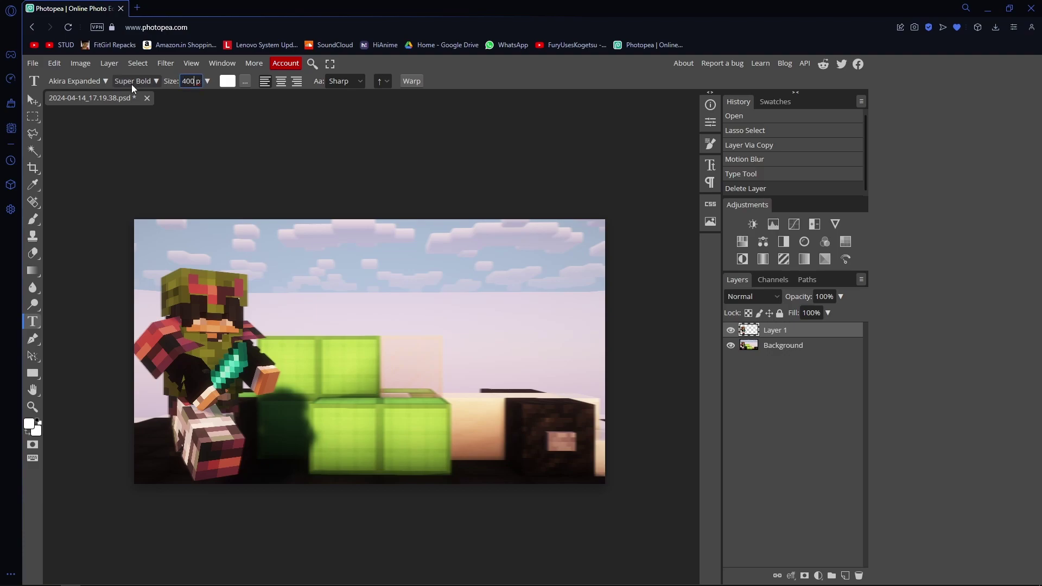
click(257, 333)
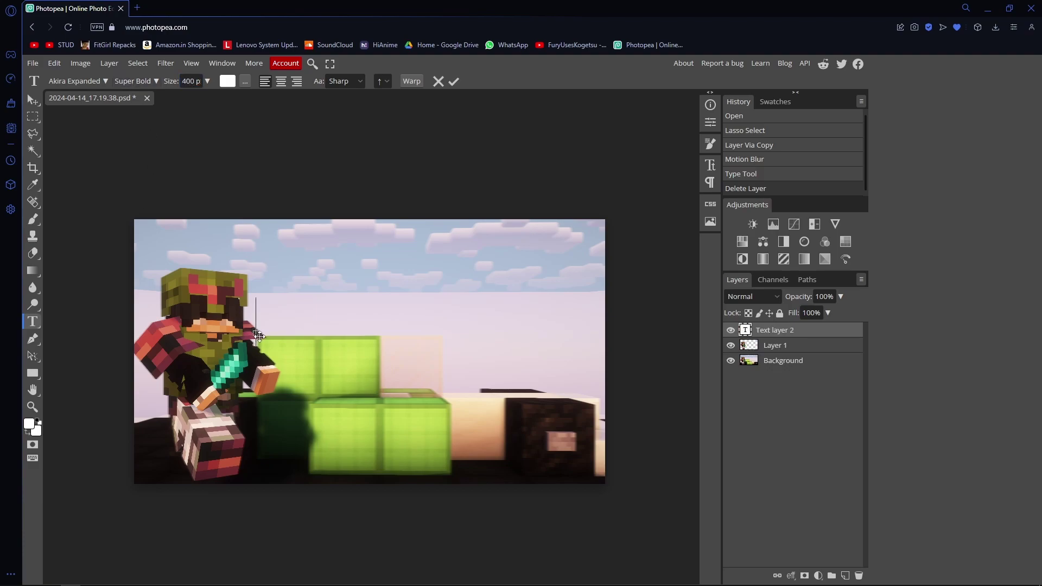
text(TUT)
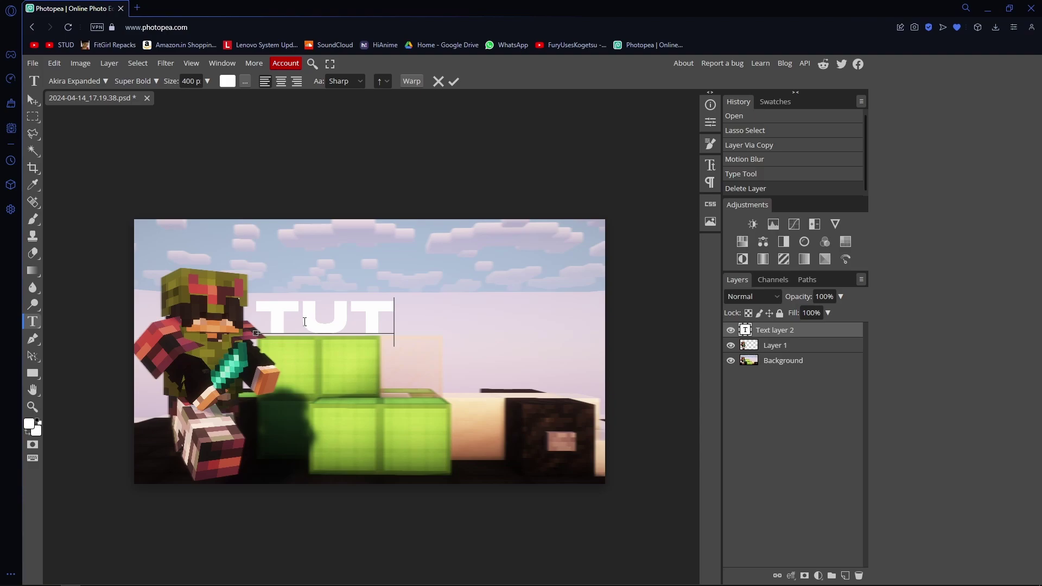
key(Escape)
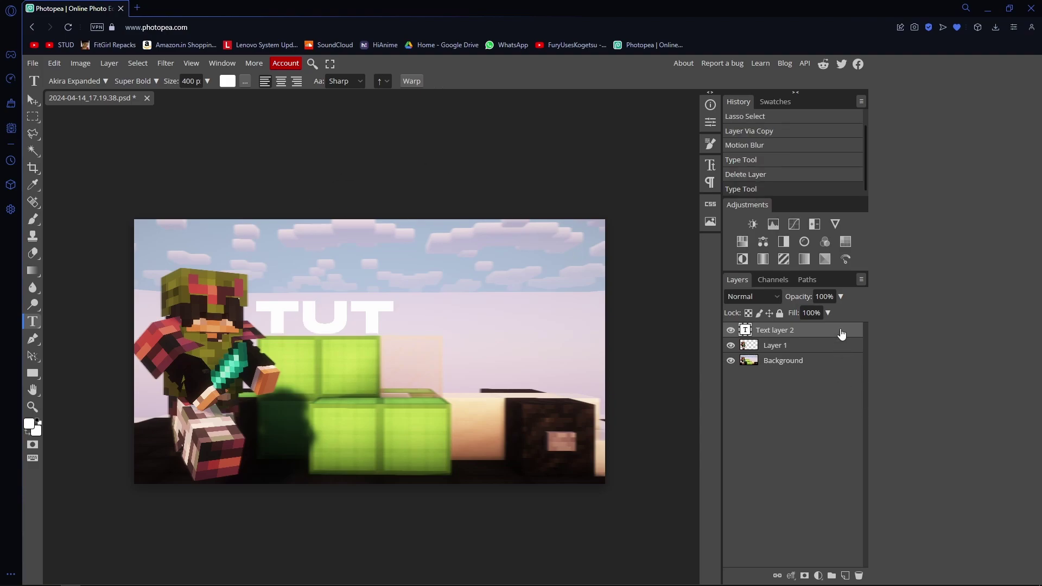
Step: Type TUTORIAL at 450 px and position it just above the character's head
click(189, 81)
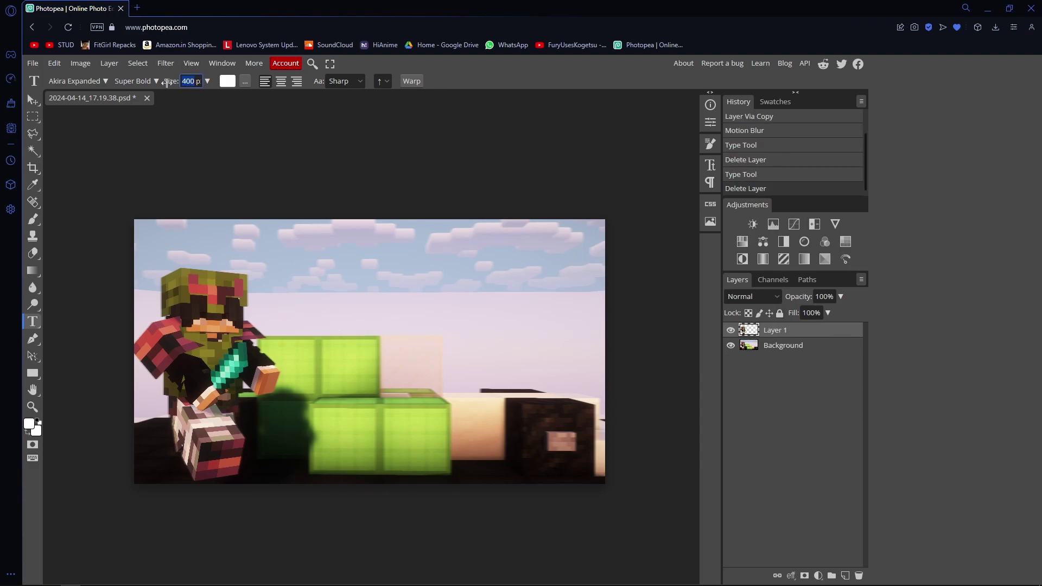
text(450)
click(291, 324)
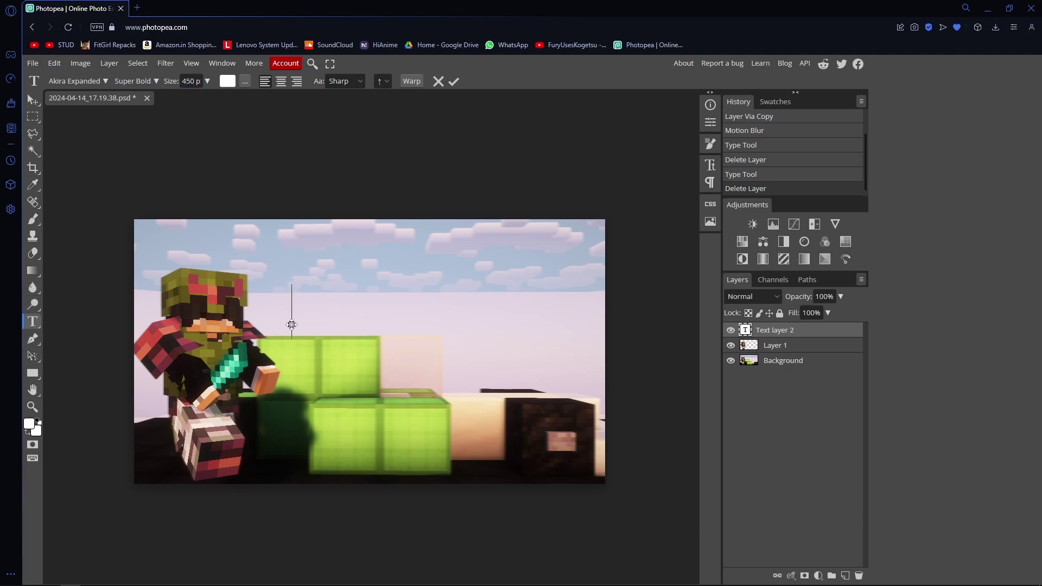
text(TUTORIAL)
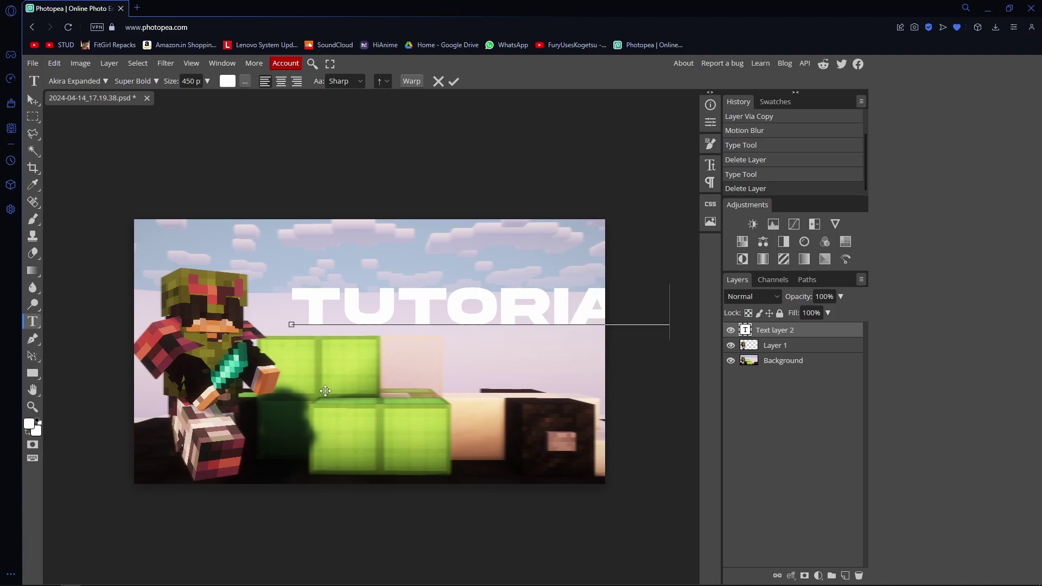
click(33, 99)
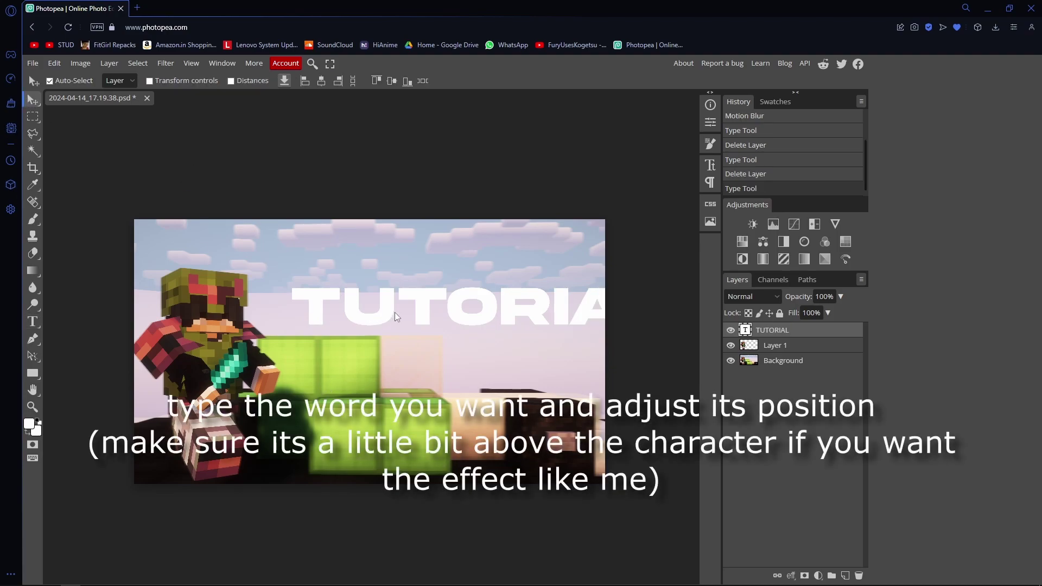
mouse_move(395, 317)
mouse_down()
mouse_move(309, 316)
mouse_move(326, 300)
mouse_up()
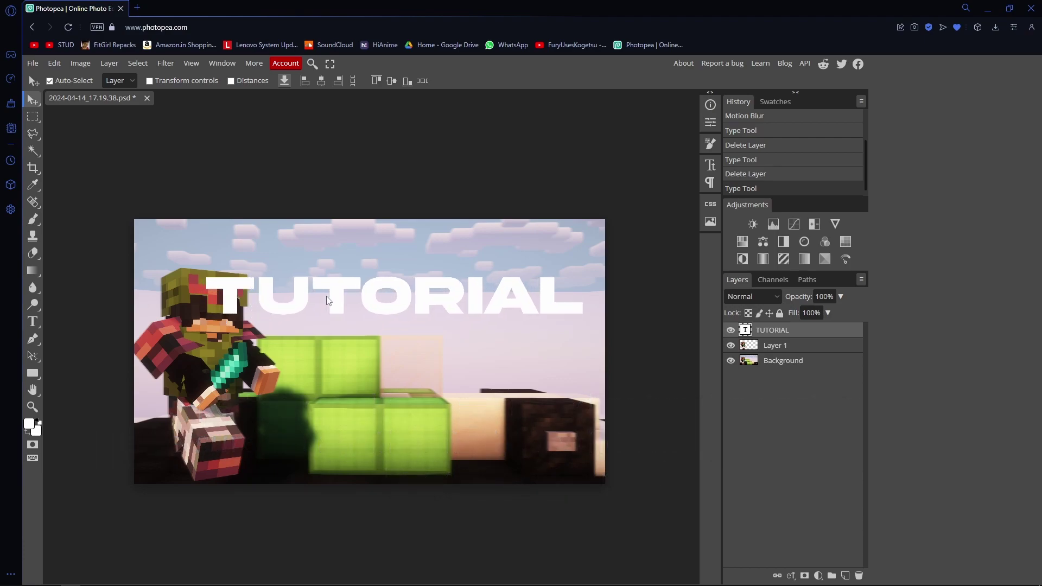
drag(327, 300, 329, 308)
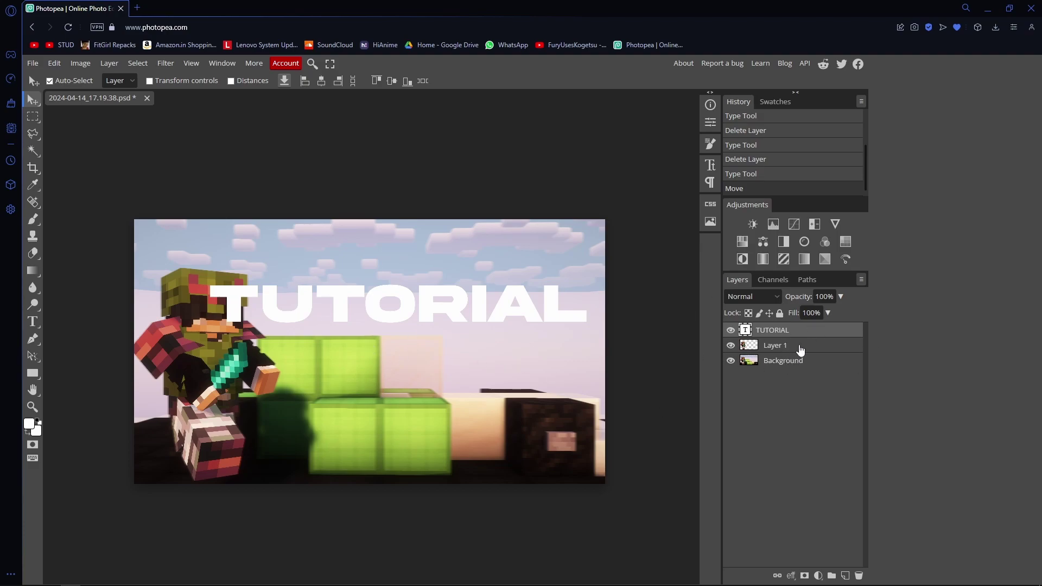
Step: Duplicate the TUTORIAL layer and place one copy beneath the character's Layer 1
key(ctrl+j)
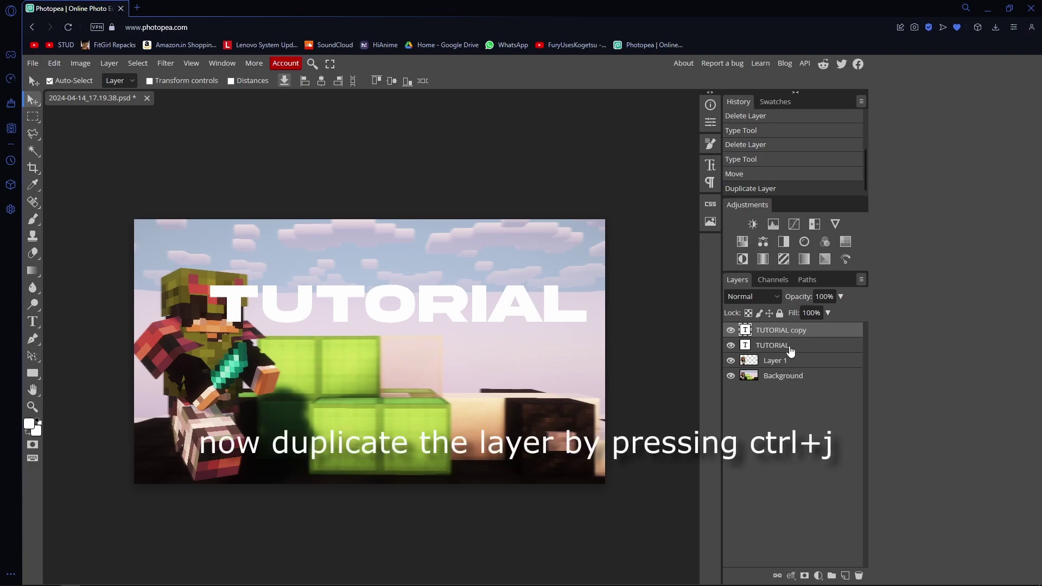
drag(787, 347, 791, 366)
double_click(798, 332)
click(807, 351)
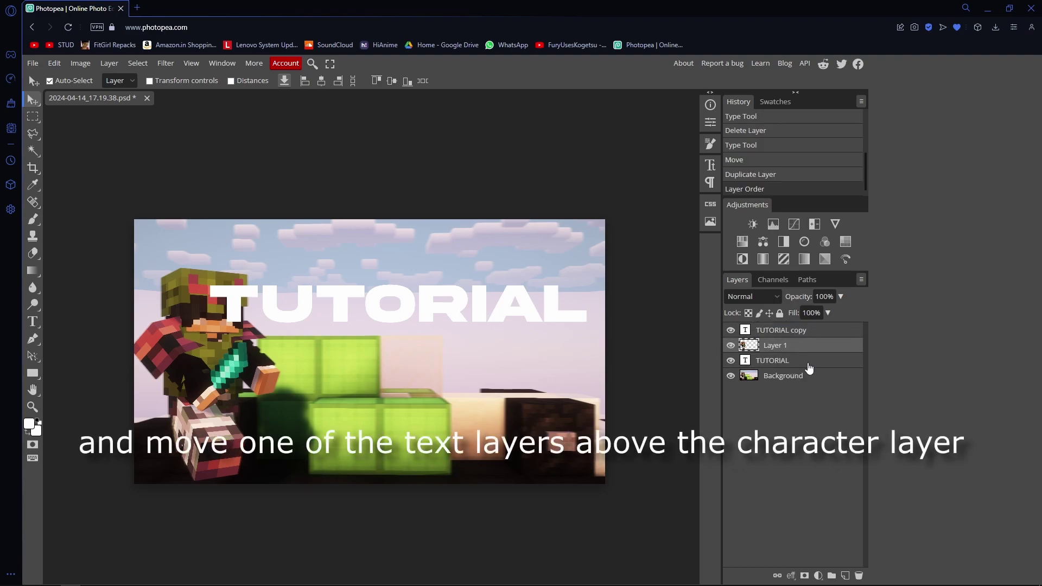
click(826, 360)
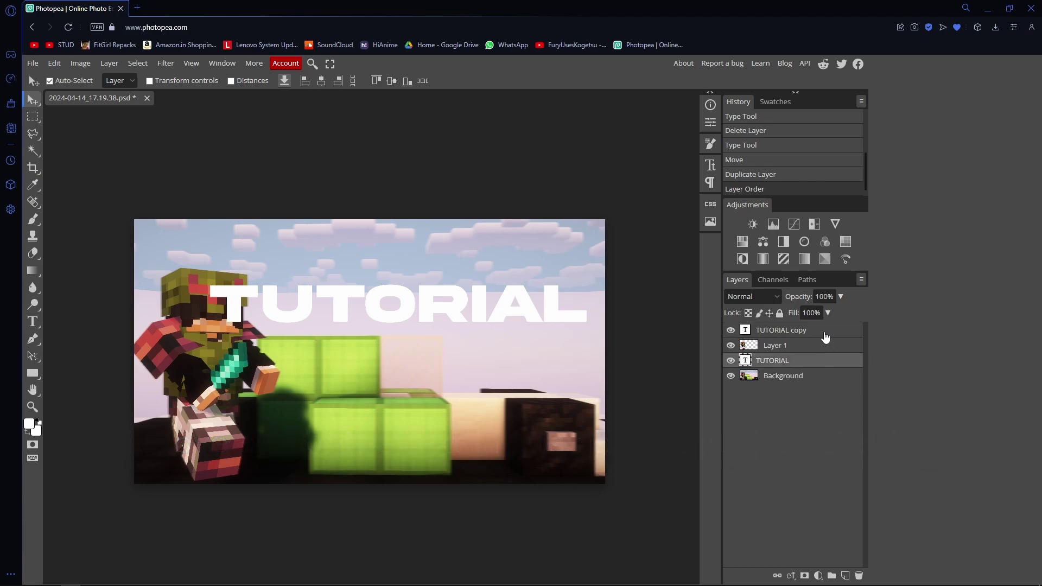
Step: Set the Fill of the upper TUTORIAL copy layer to 0%
click(811, 331)
click(811, 313)
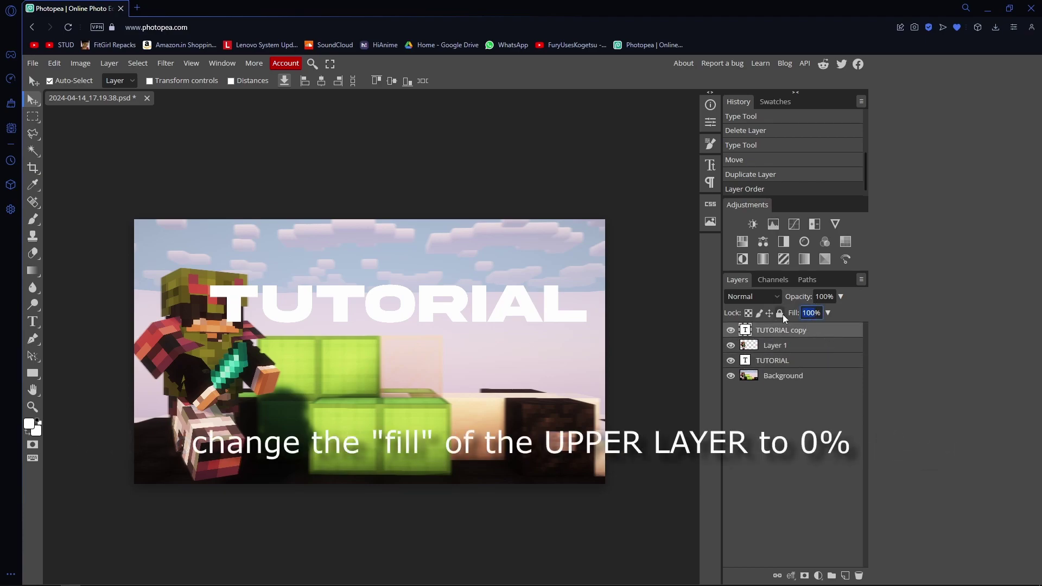
text(0)
key(Return)
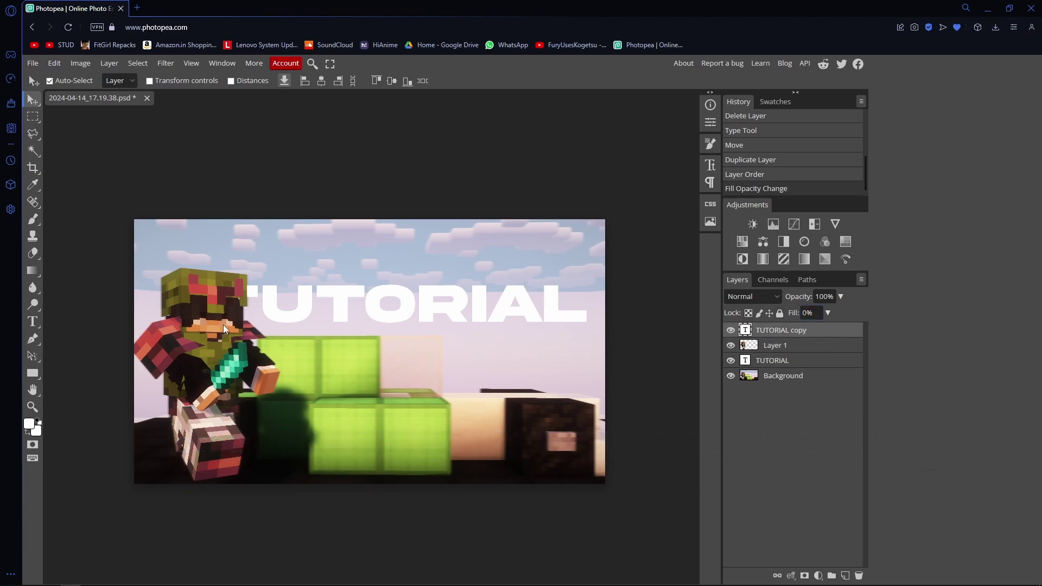
Step: Give the TUTORIAL copy layer a white 4 px outside stroke
double_click(837, 342)
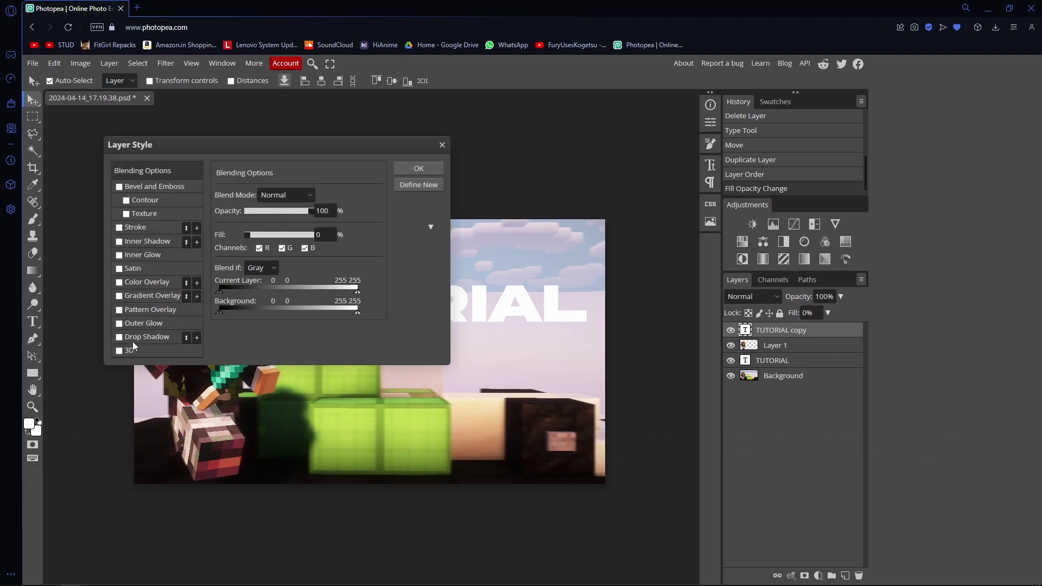
click(142, 232)
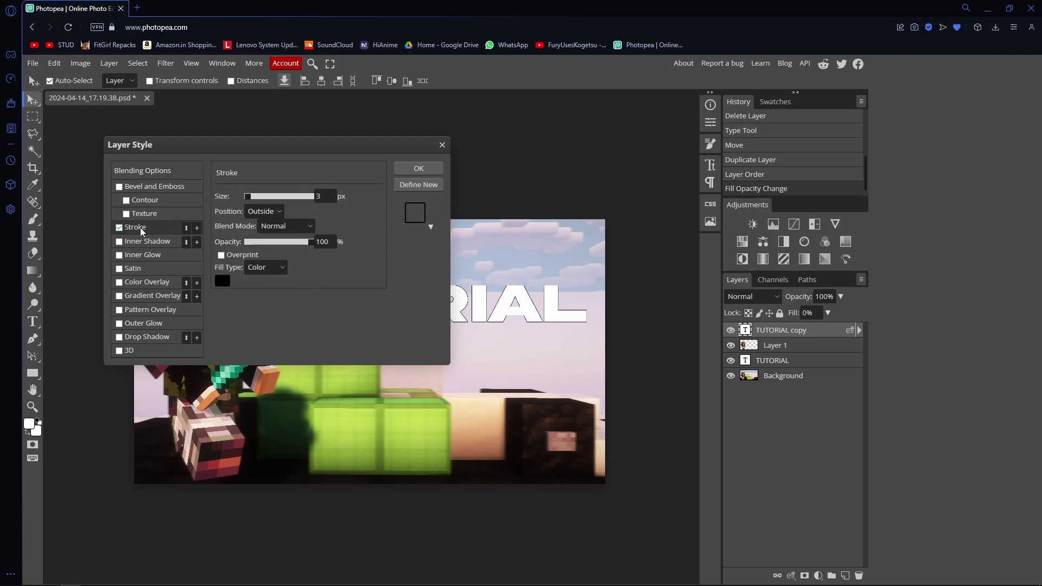
drag(358, 144, 840, 184)
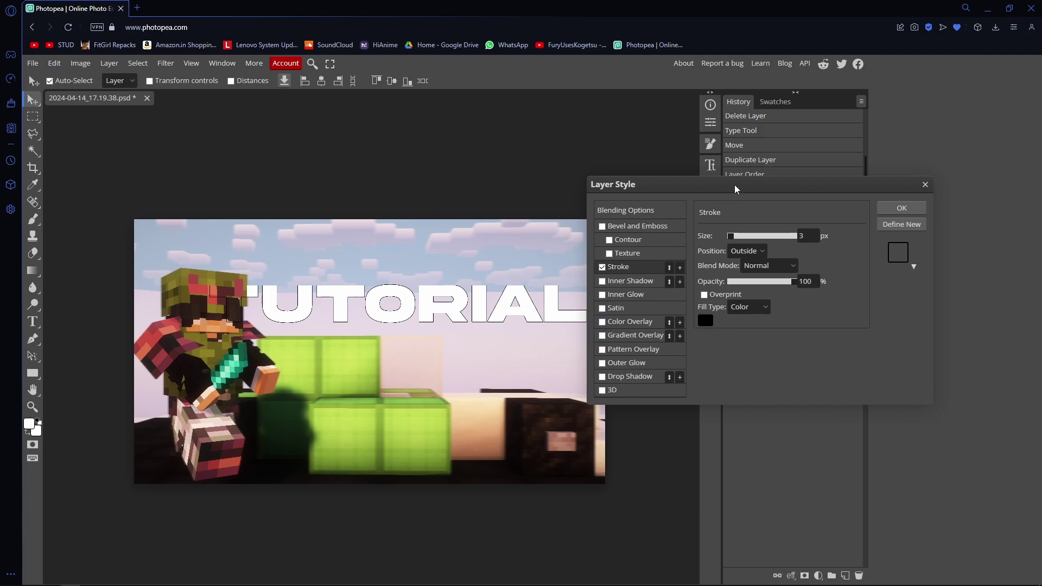
mouse_move(734, 184)
mouse_down()
mouse_move(748, 311)
mouse_move(741, 222)
mouse_up()
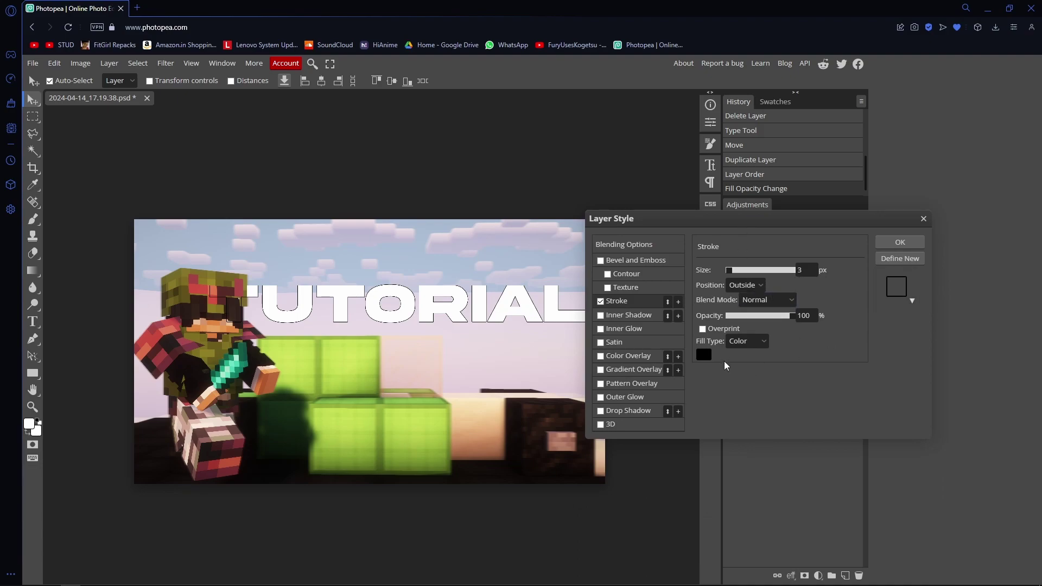
click(704, 355)
click(192, 242)
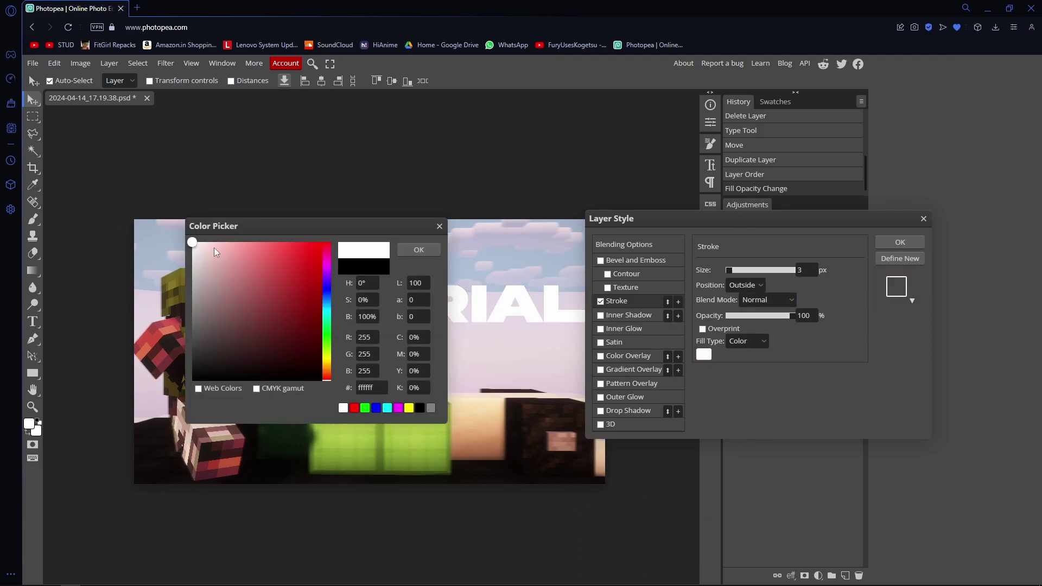
click(417, 250)
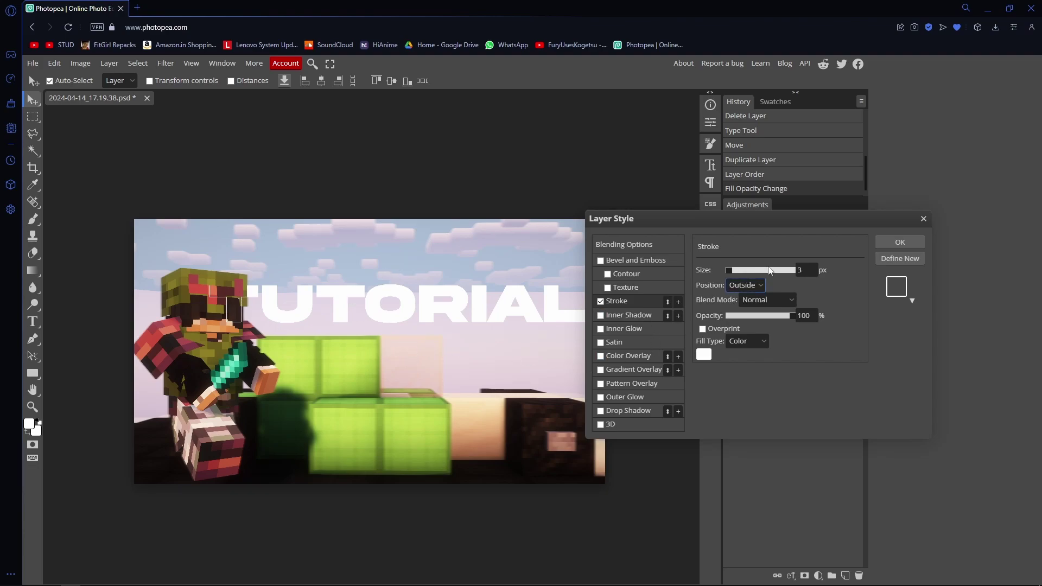
click(807, 270)
key(BackSpace)
text(4)
key(Return)
mouse_move(756, 227)
mouse_down()
mouse_move(516, 435)
mouse_move(440, 318)
mouse_move(575, 255)
mouse_up()
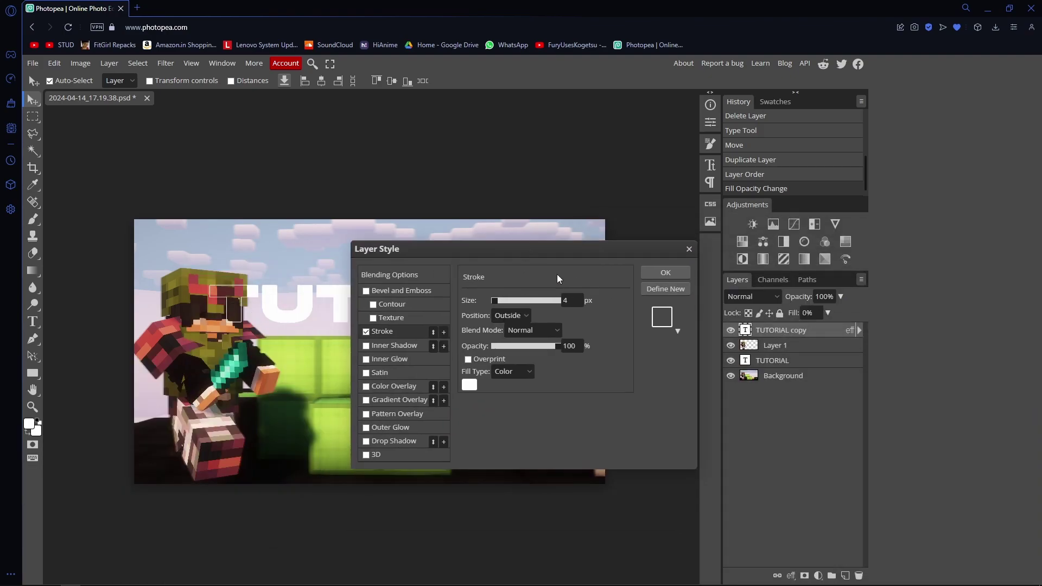
click(666, 273)
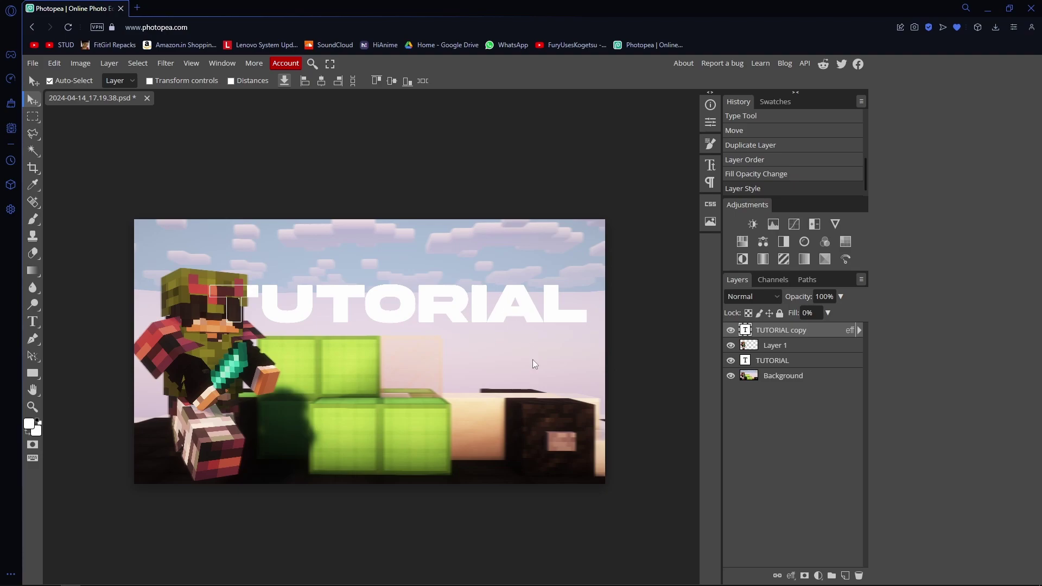
Step: Add a Multiply drop shadow to TUTORIAL at 19% opacity, 27 px distance, 13 px size
click(819, 347)
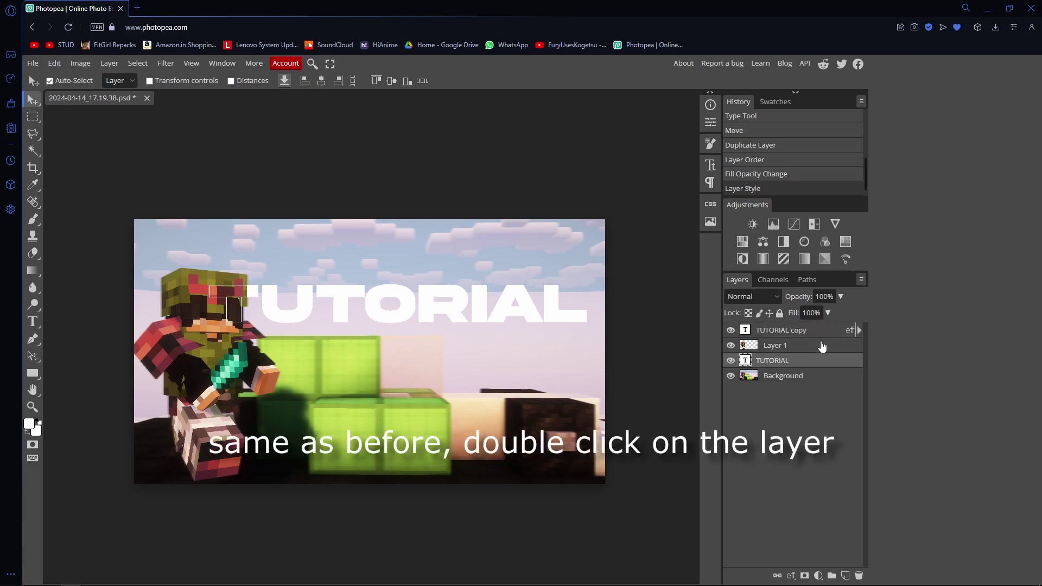
double_click(831, 363)
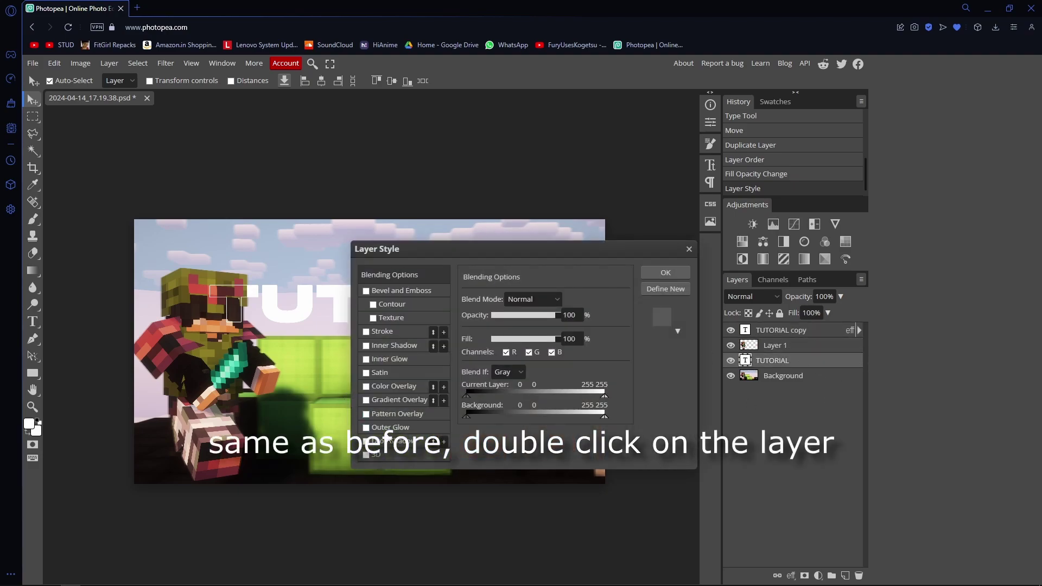
click(391, 440)
mouse_move(519, 248)
mouse_down()
mouse_move(746, 314)
mouse_move(798, 190)
mouse_up()
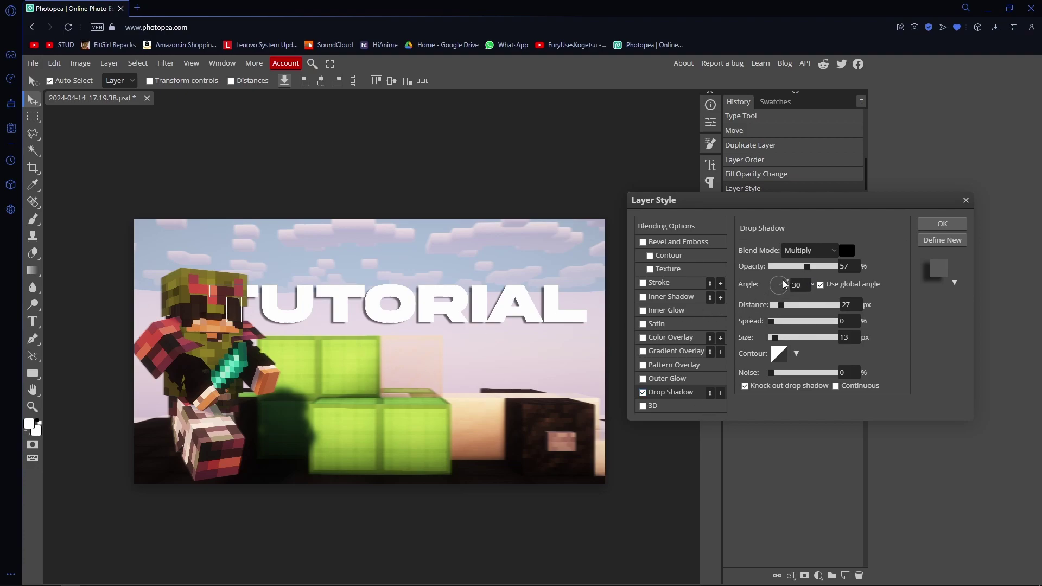
scroll(796, 281, down, 4)
scroll(797, 279, up, 7)
drag(807, 266, 784, 269)
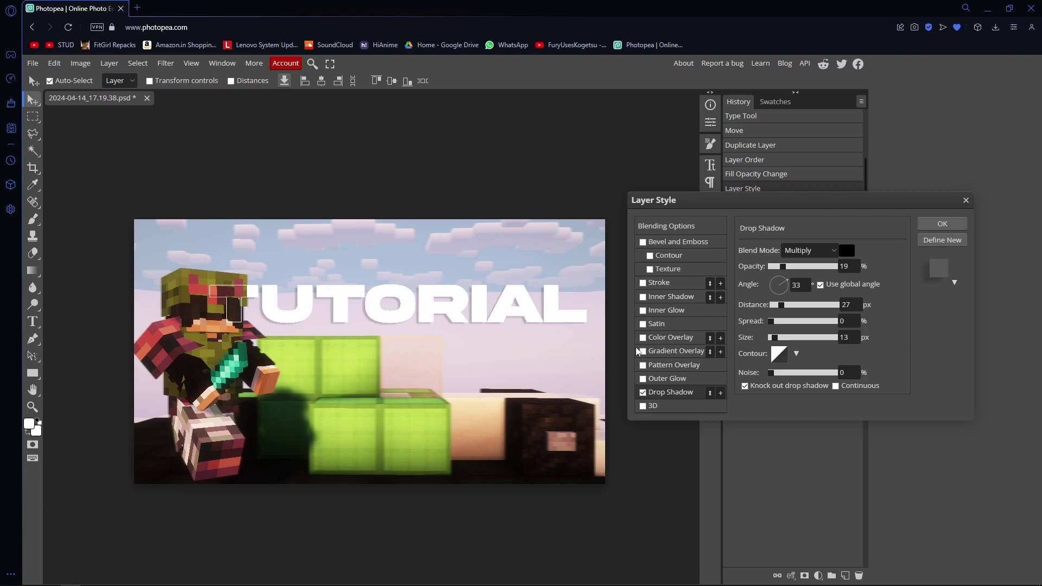
click(953, 225)
click(833, 380)
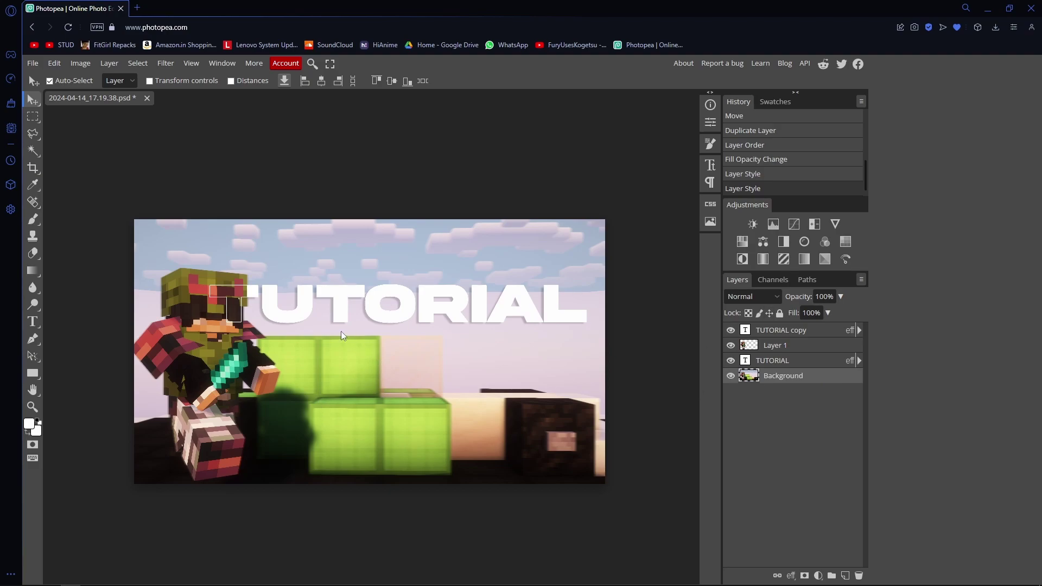
Step: Export the image as PNG with dimensions 1920 × 1080
click(33, 64)
mouse_move(53, 221)
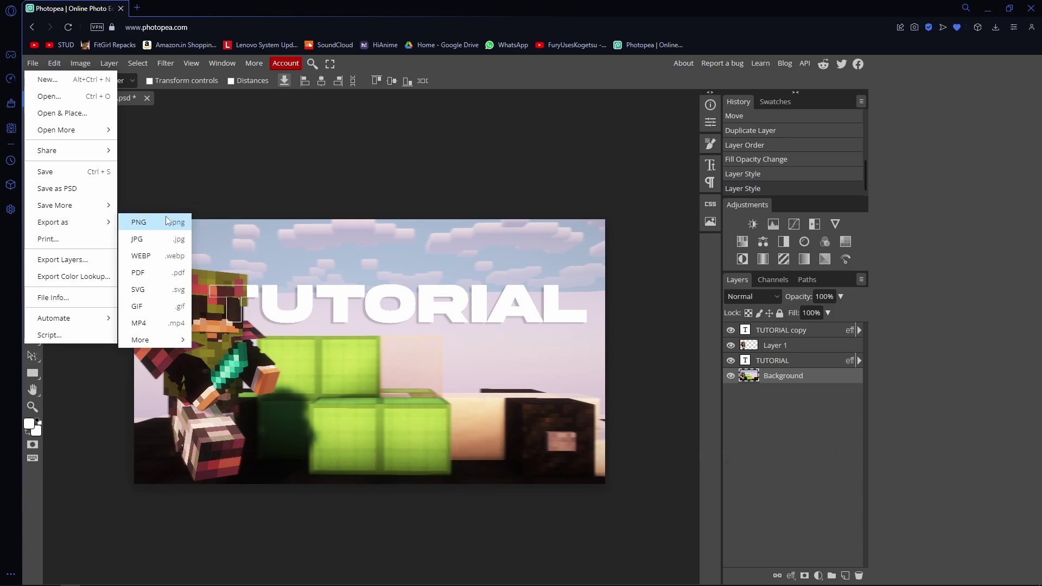
click(152, 222)
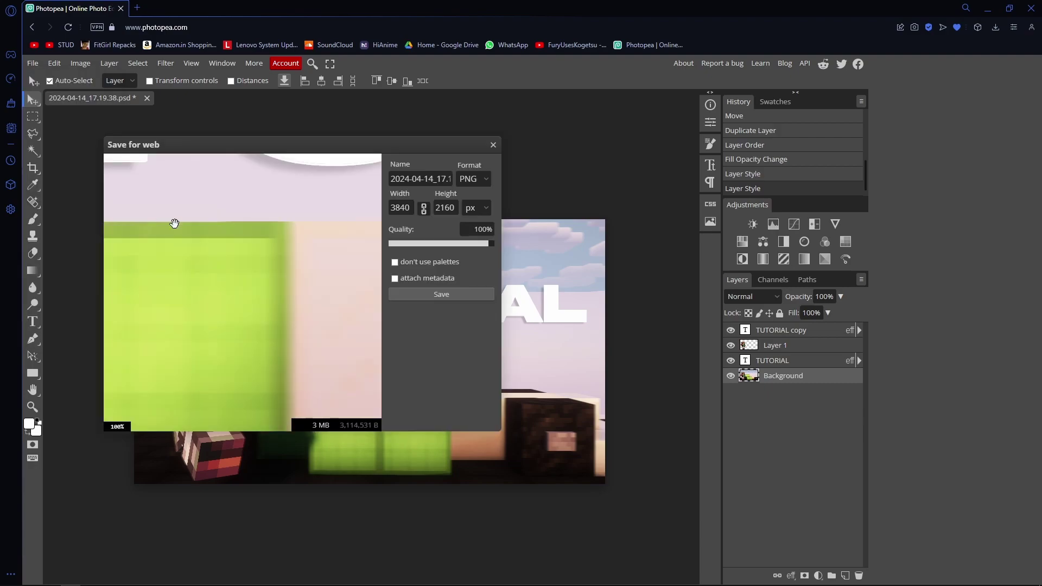
drag(413, 206, 360, 206)
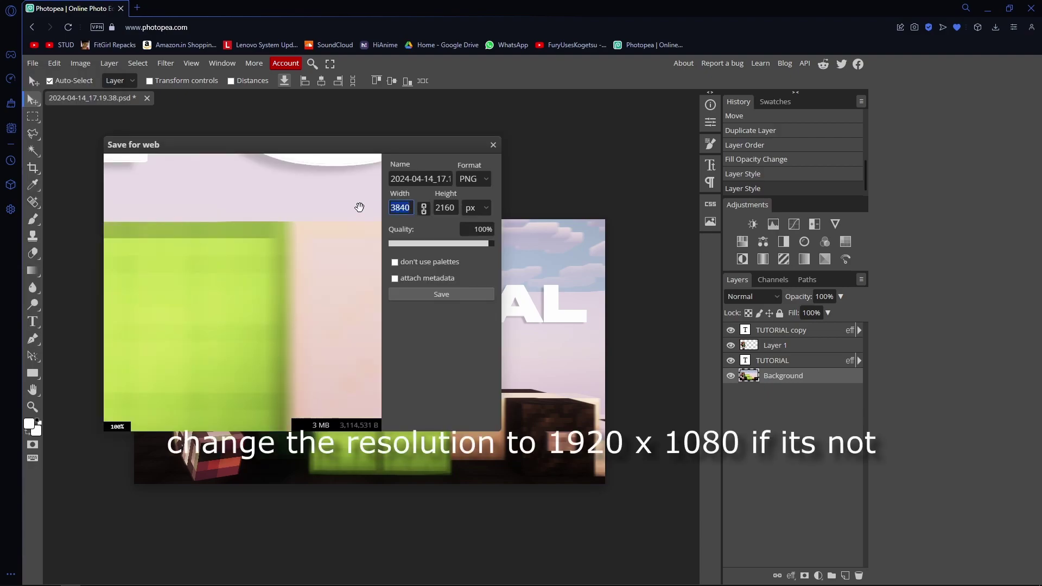
text(1920)
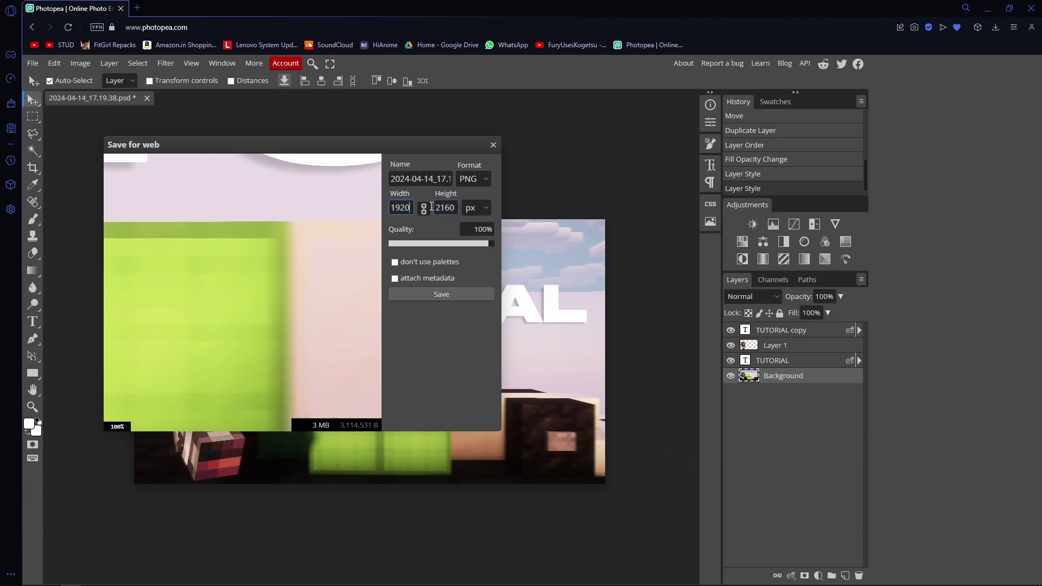
click(448, 210)
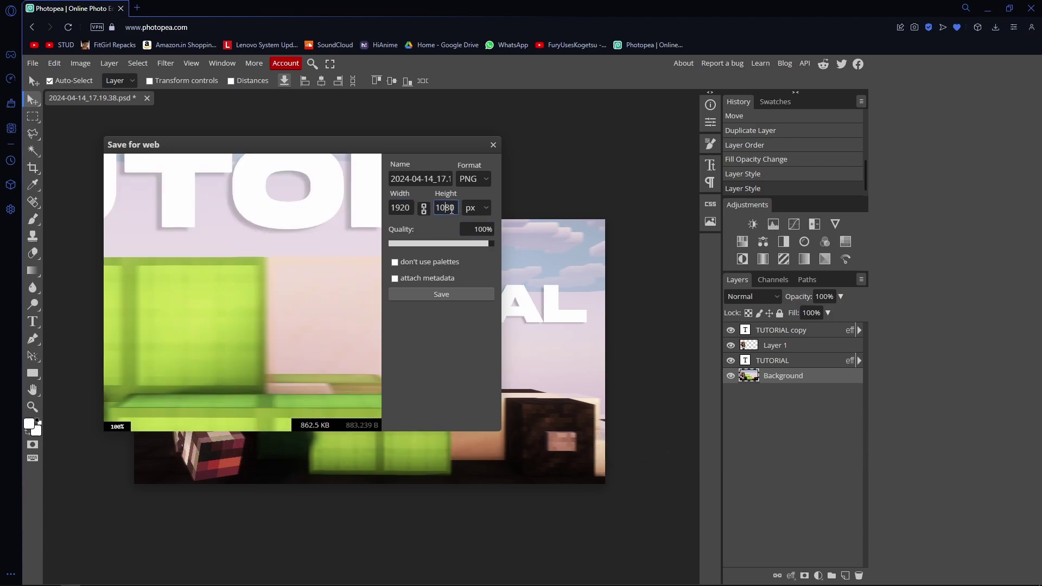
Step: Name the export 'tutorhumbnhailfdsgdsg' and save the PNG
click(434, 179)
triple_click(434, 180)
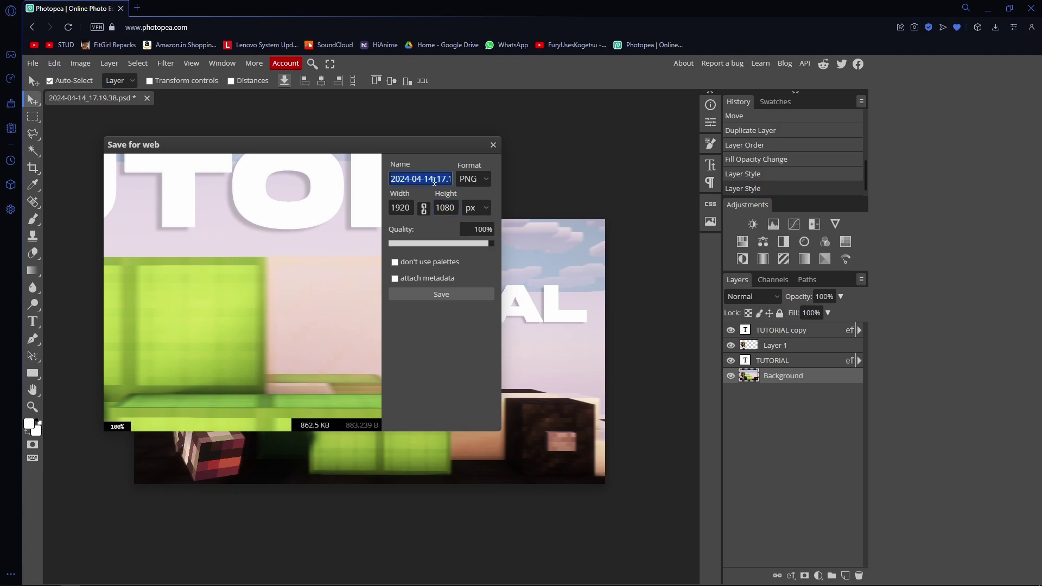
text(tutorial thumb)
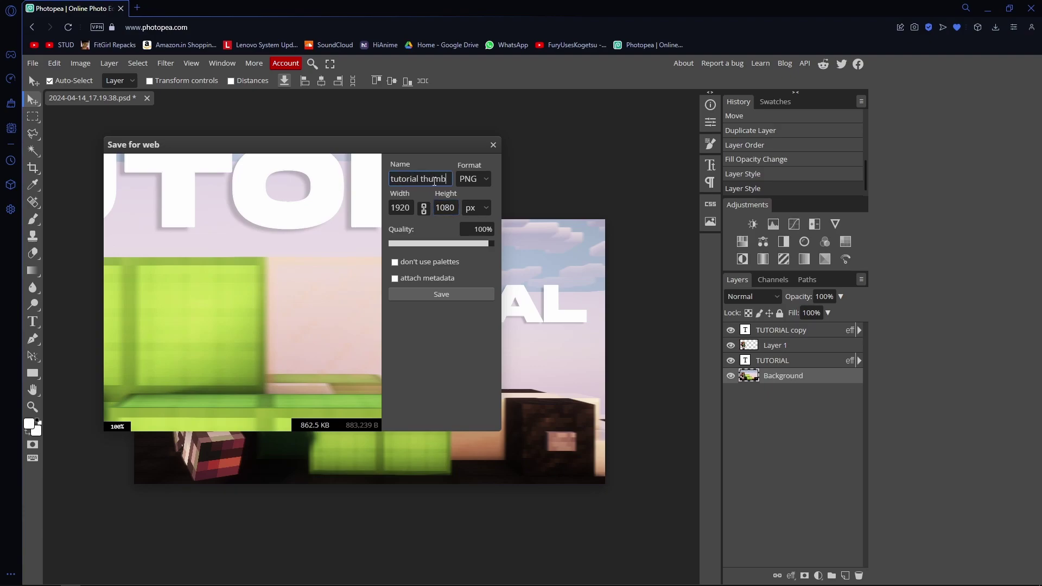
text(nhailfdsgdsg)
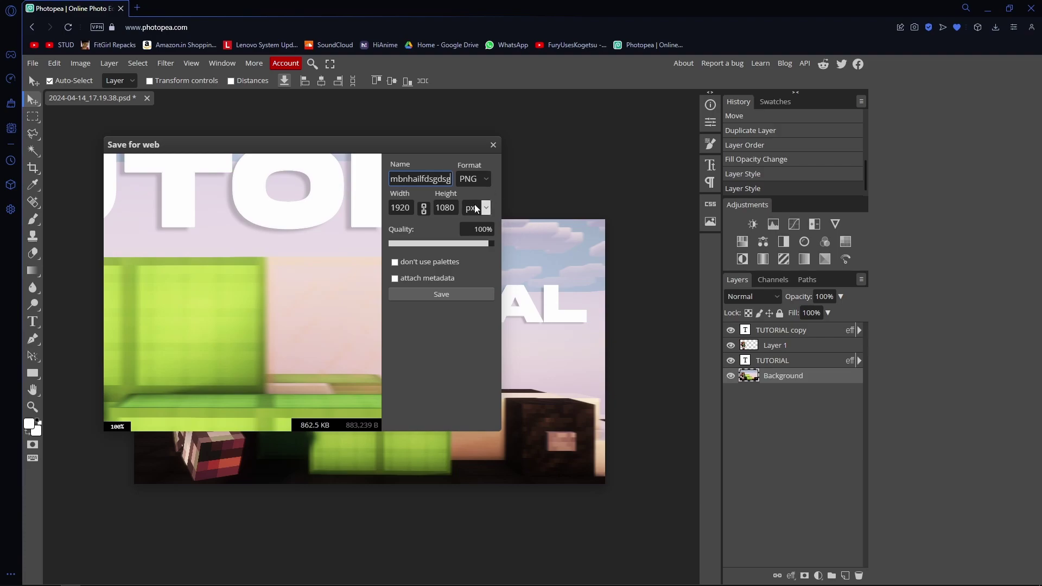
click(432, 297)
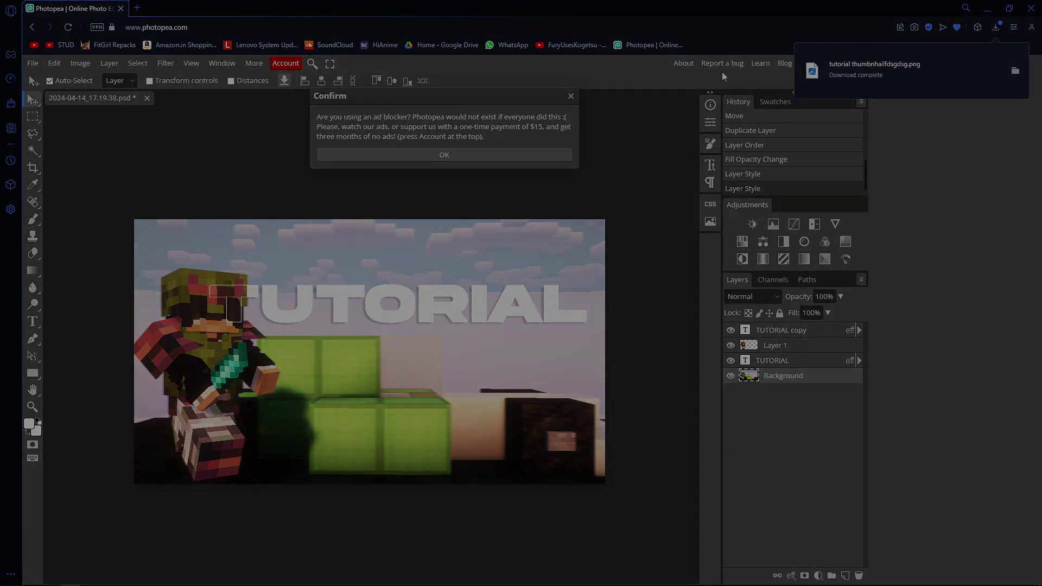